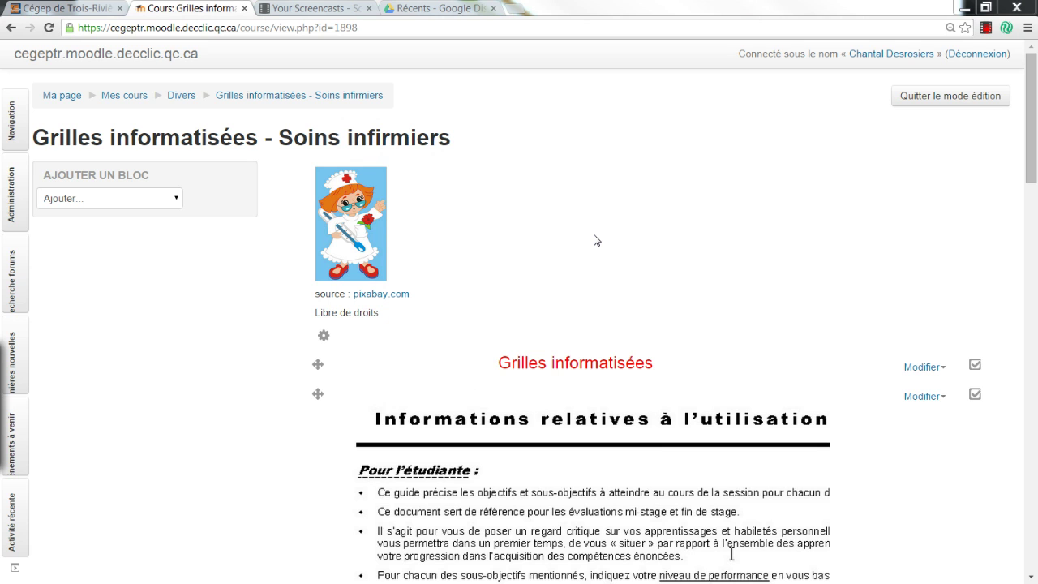
Open the Consignes folder and save Guide_entier_eval._formative-180-10A-1re_session-A10.pdf to the computer.
scroll(595, 241, down, 3)
scroll(595, 240, down, 2)
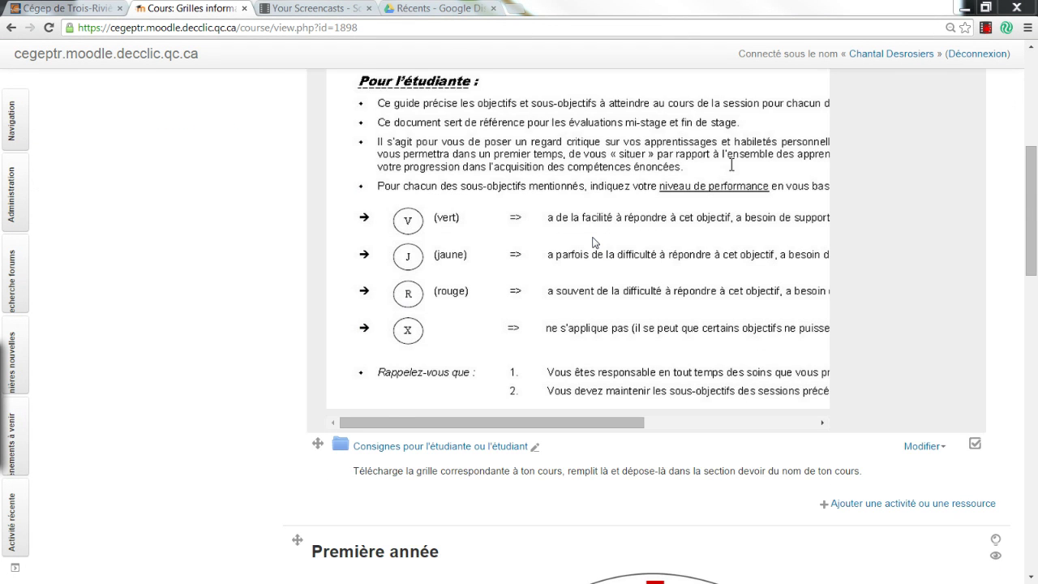
scroll(594, 241, down, 2)
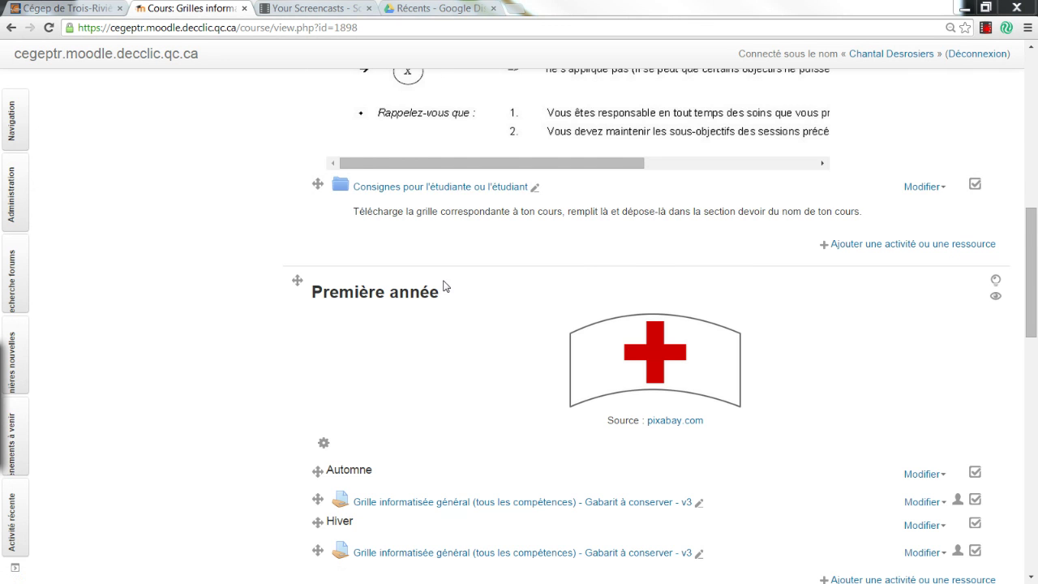
scroll(447, 286, down, 2)
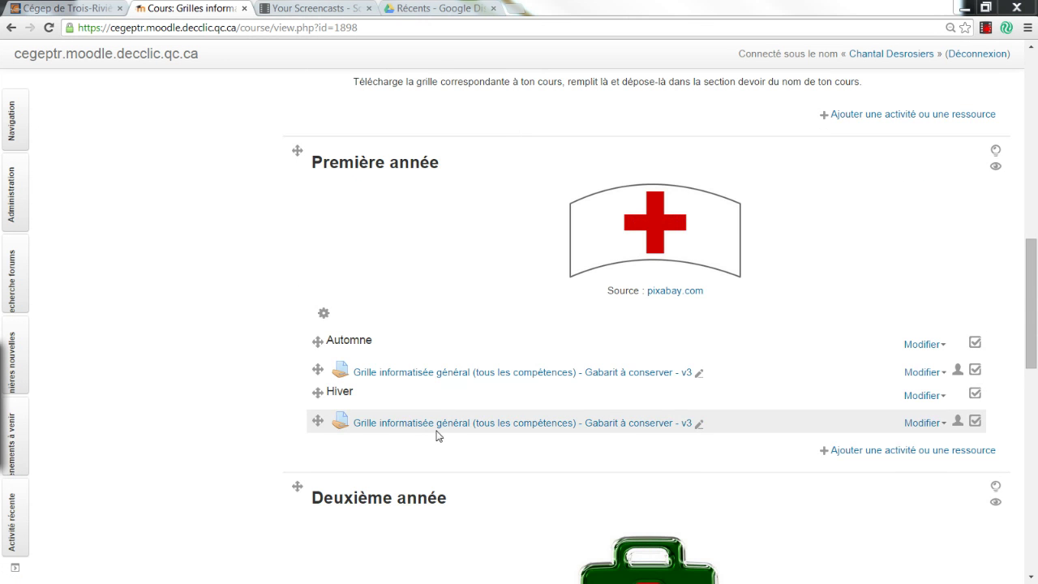
scroll(436, 436, down, 3)
scroll(436, 435, down, 2)
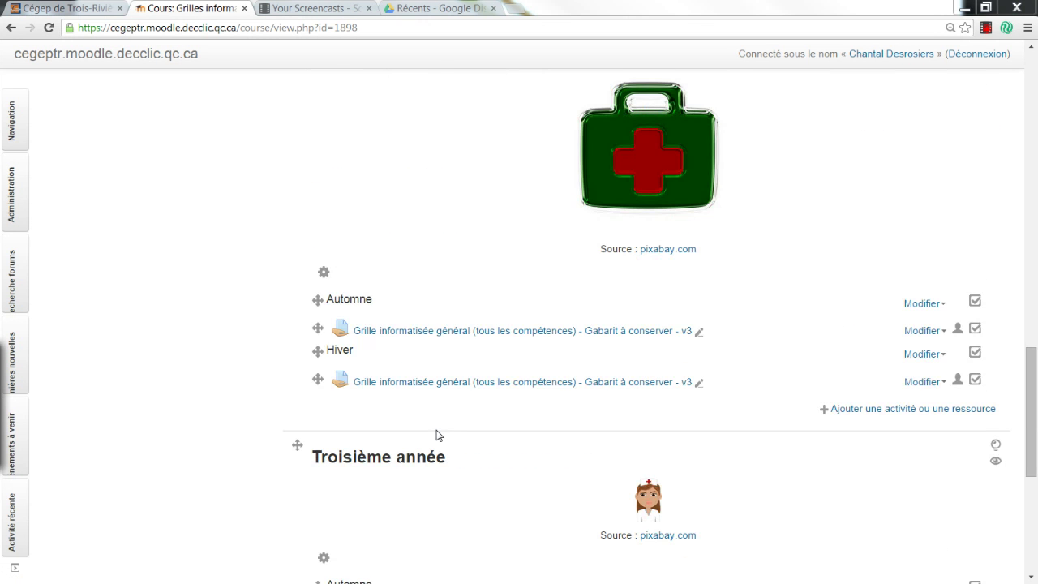
scroll(436, 436, up, 8)
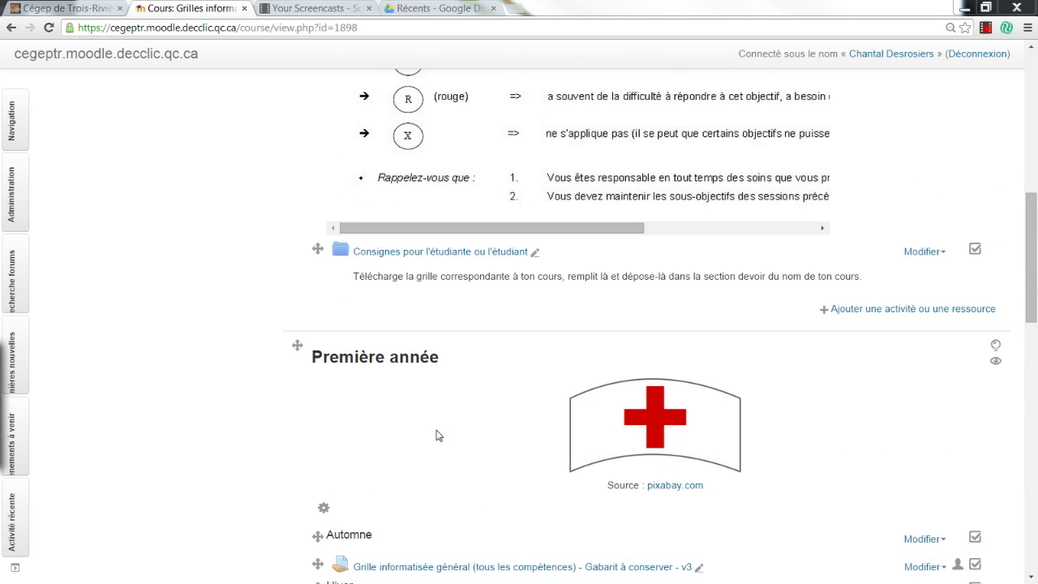
scroll(463, 423, down, 2)
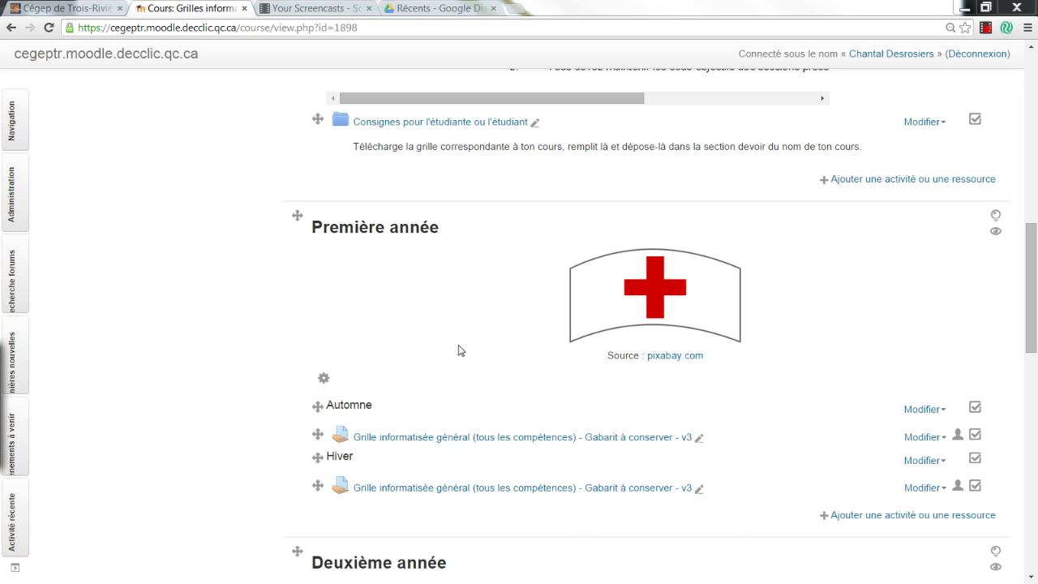
scroll(459, 350, up, 3)
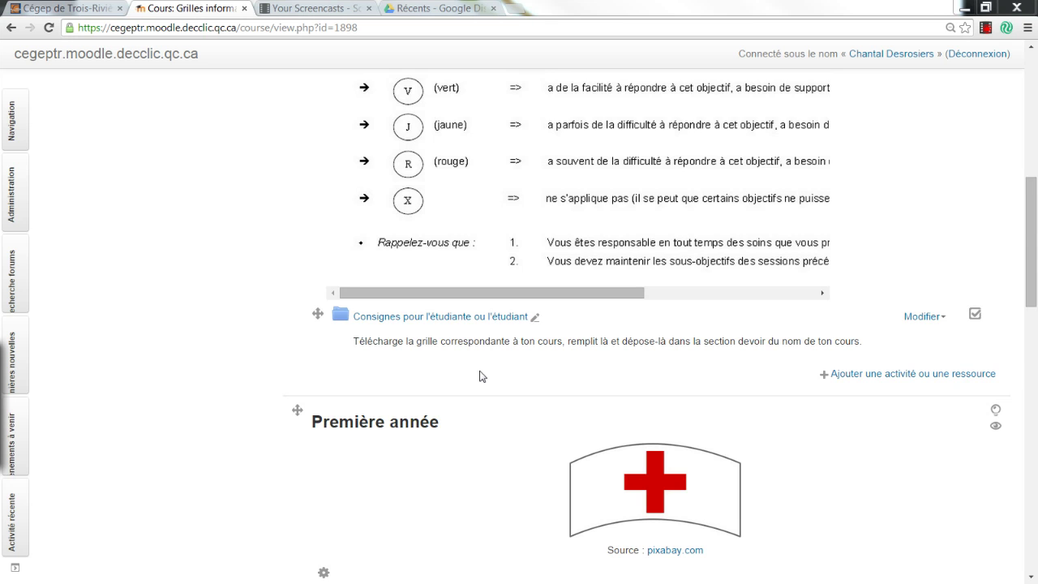
scroll(479, 377, up, 3)
scroll(480, 377, up, 3)
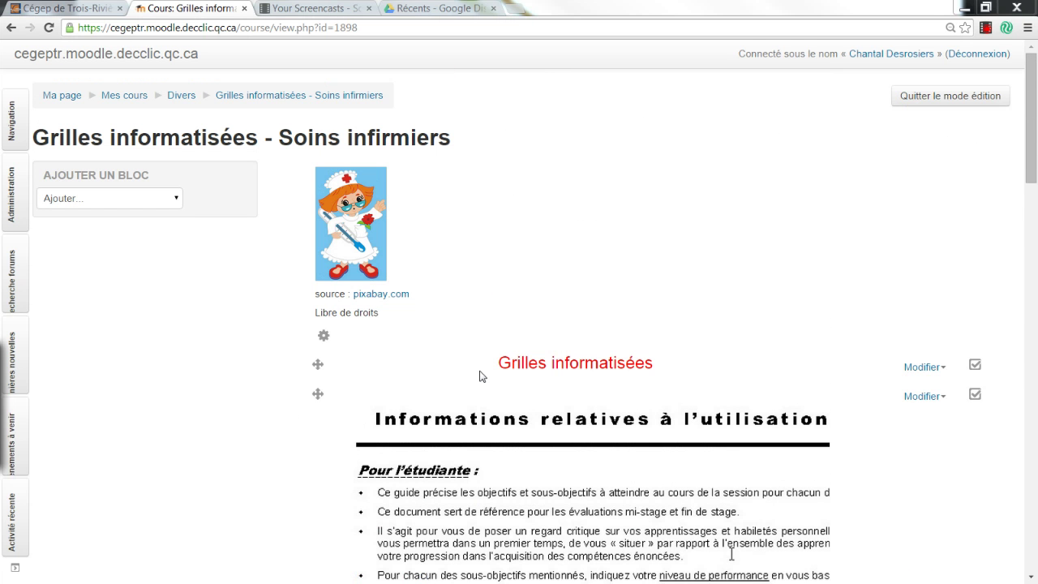
scroll(434, 213, down, 3)
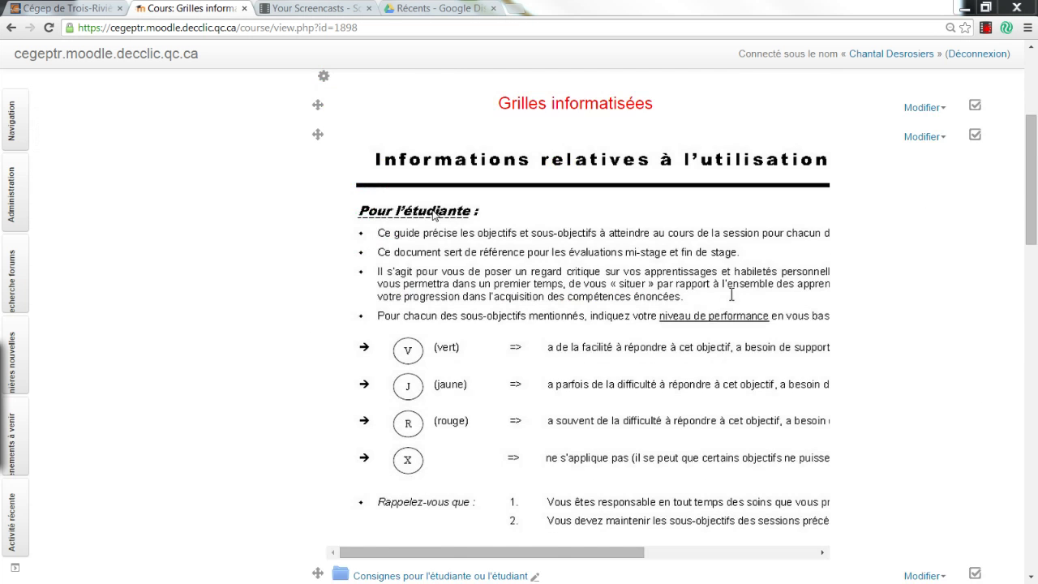
scroll(434, 213, down, 2)
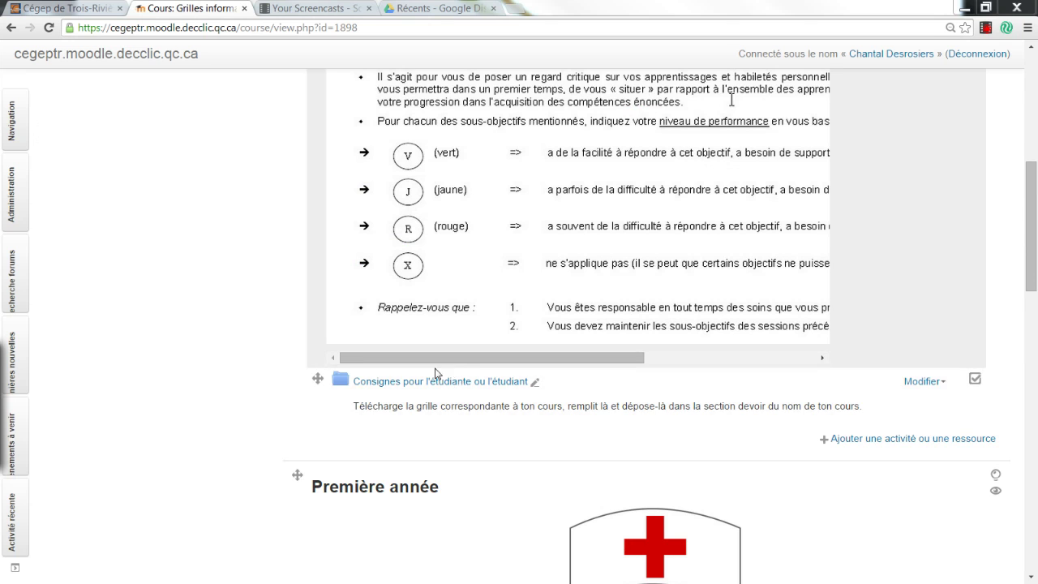
click(432, 383)
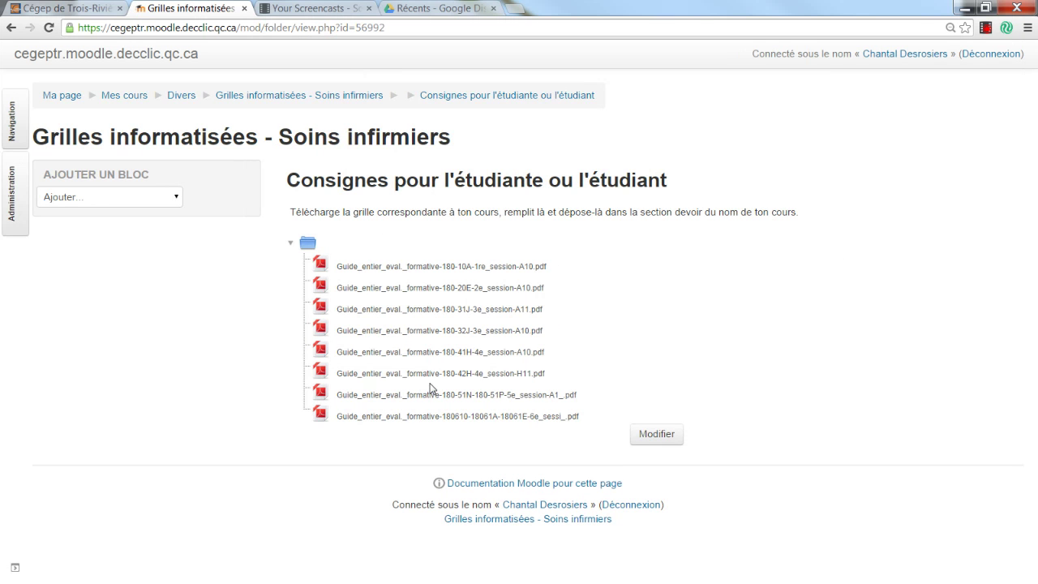
click(447, 267)
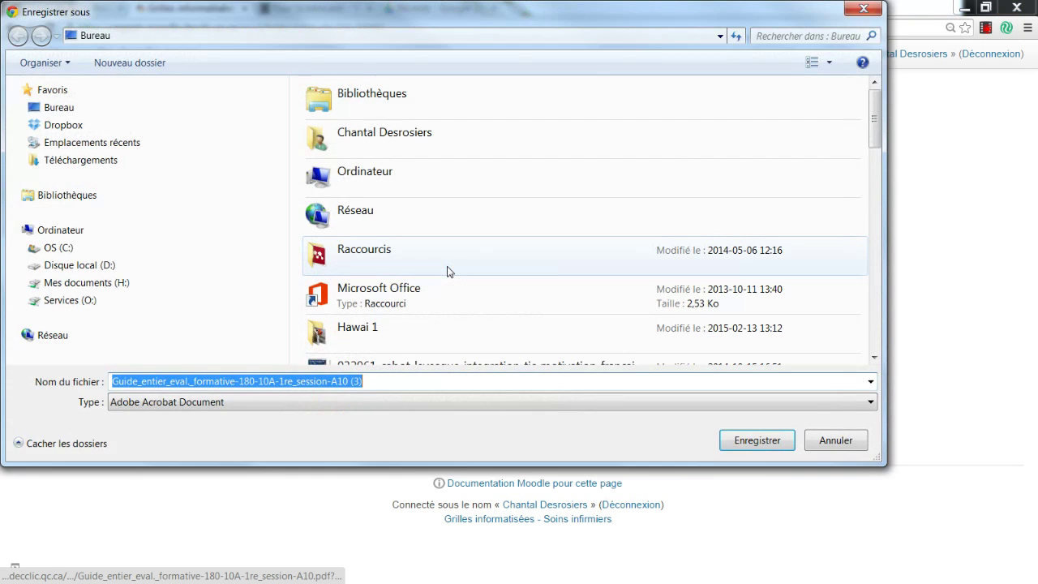
click(756, 440)
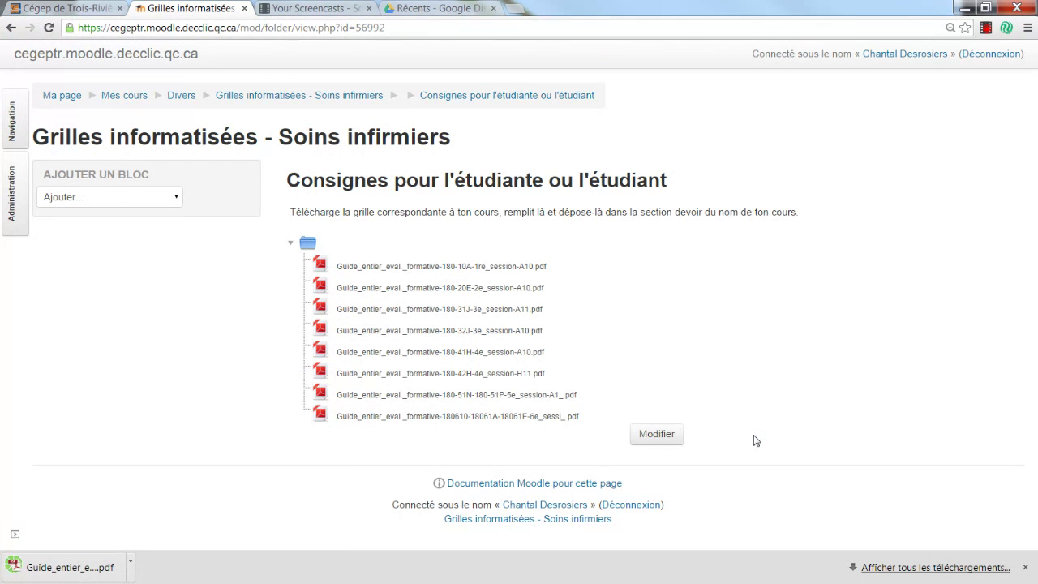
Open the desktop guide copy (1).pdf in a maximized Adobe Reader window.
click(963, 8)
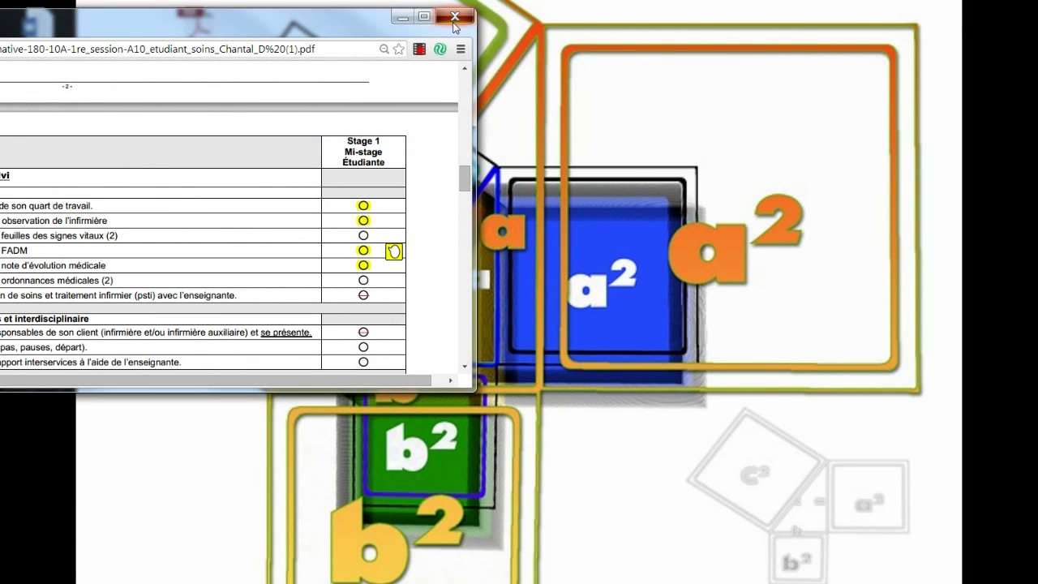
click(455, 16)
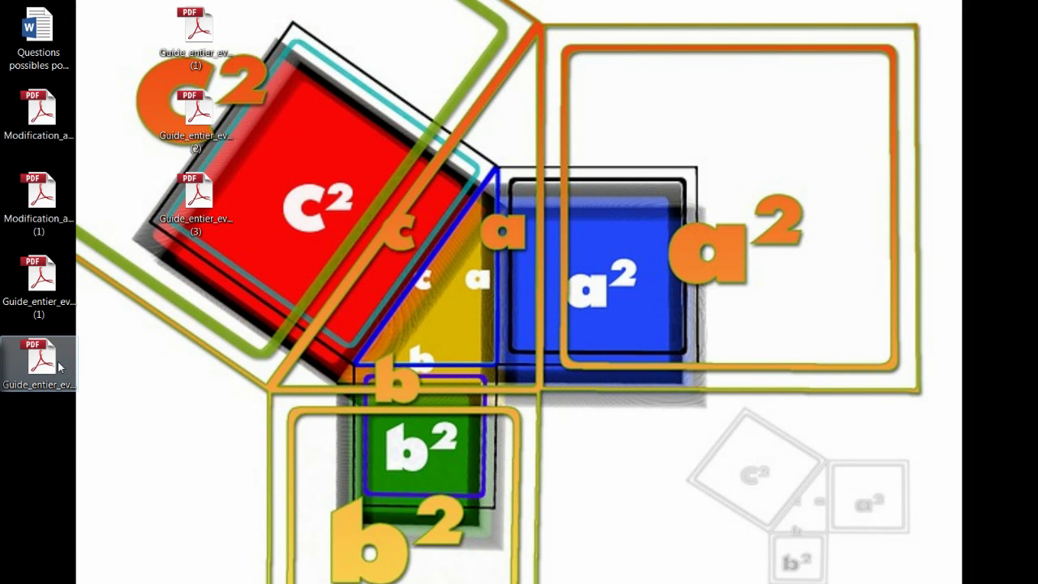
click(50, 280)
double_click(50, 280)
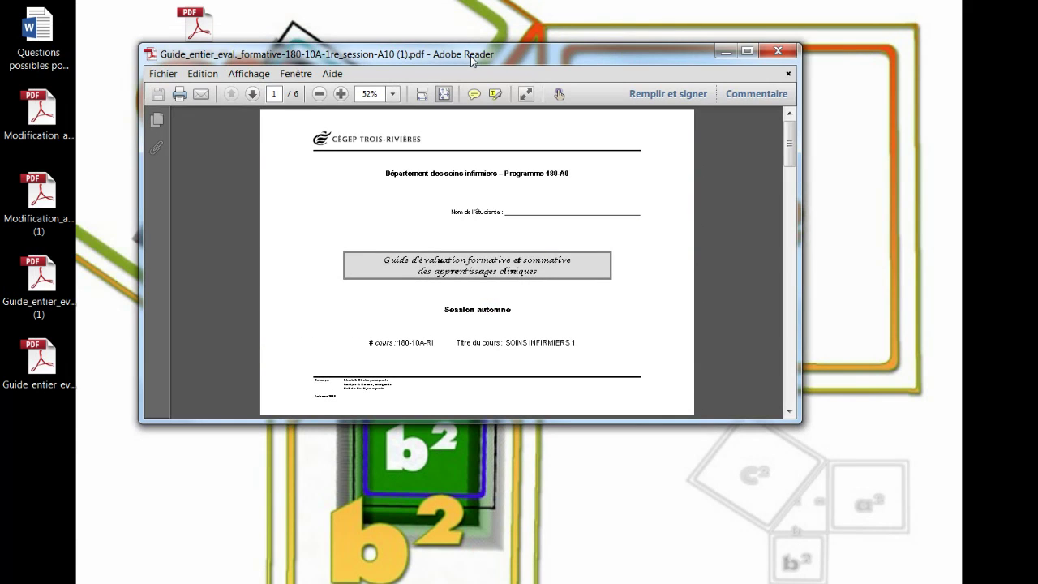
double_click(764, 59)
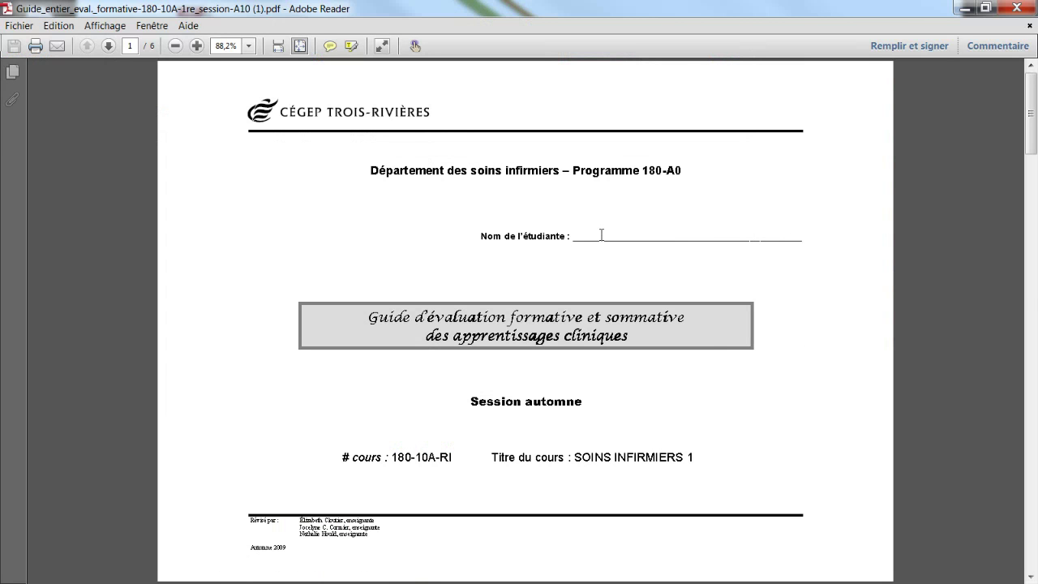
Handwrite the student's first name in pencil on the Nom de l'étudiante line.
click(601, 235)
click(990, 50)
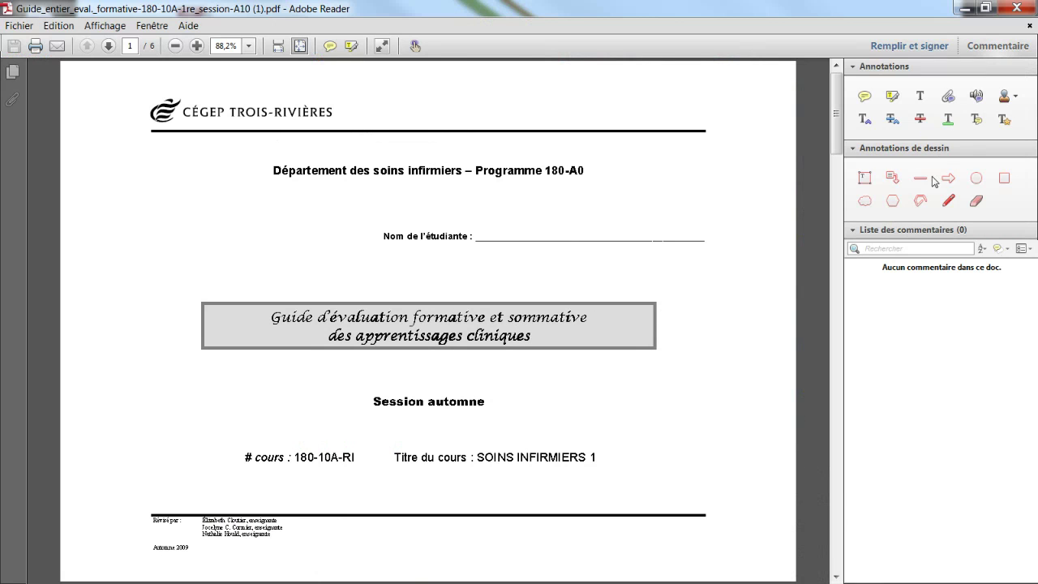
click(948, 200)
drag(481, 231, 486, 239)
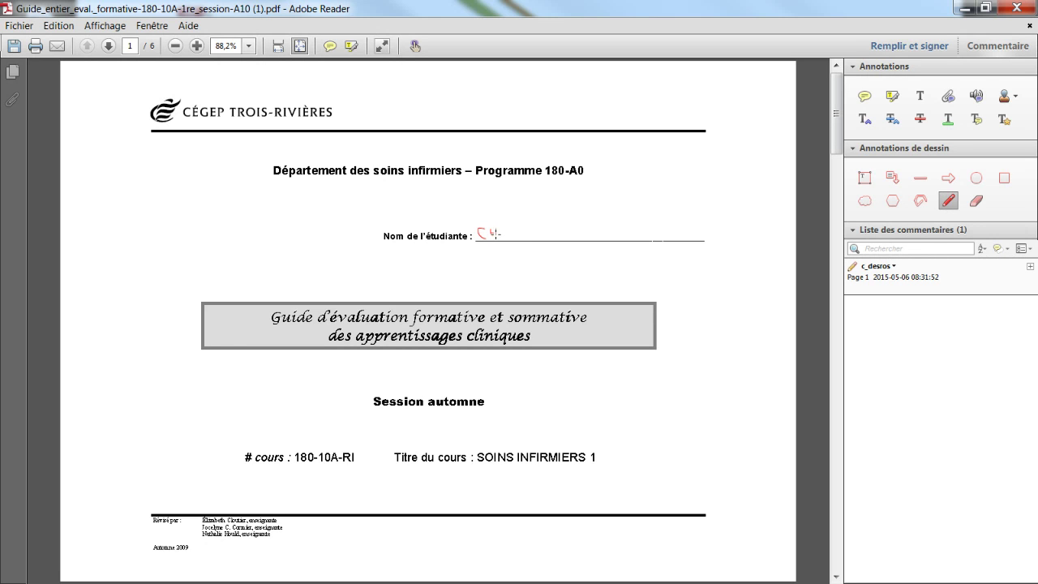
mouse_move(500, 238)
mouse_down()
mouse_move(514, 229)
mouse_move(554, 238)
mouse_up()
Add a text comment with the student's full name after the handwriting.
click(926, 98)
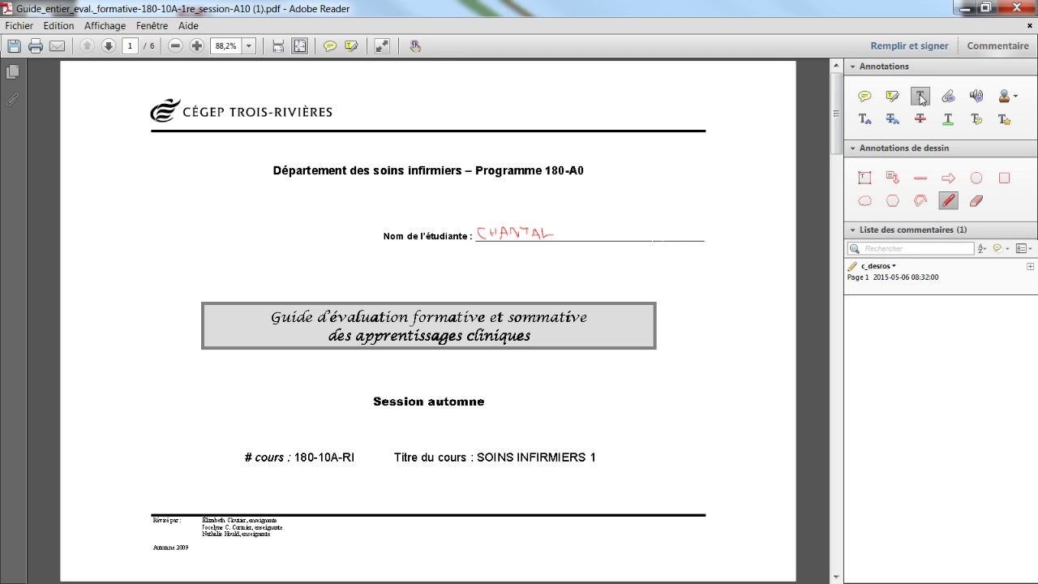
click(562, 232)
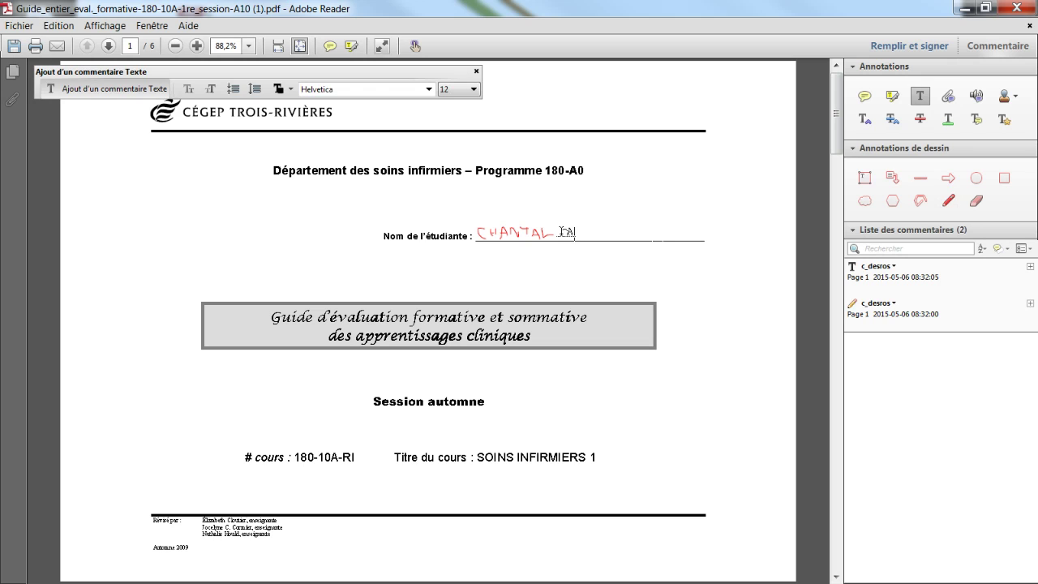
Highlight the first objective's circle in yellow and strike through the FADM row's circle.
click(892, 101)
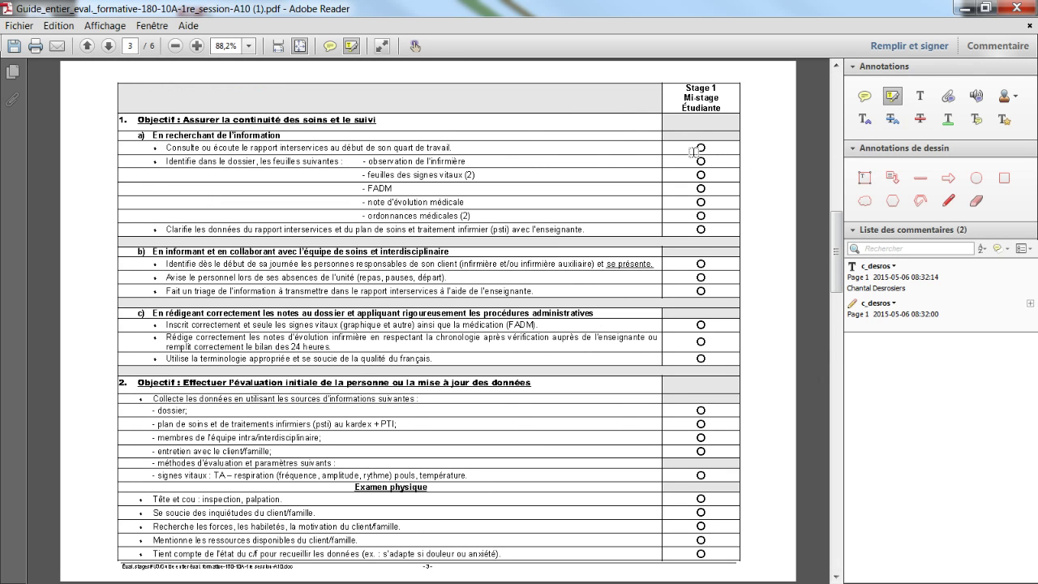
drag(694, 147, 708, 176)
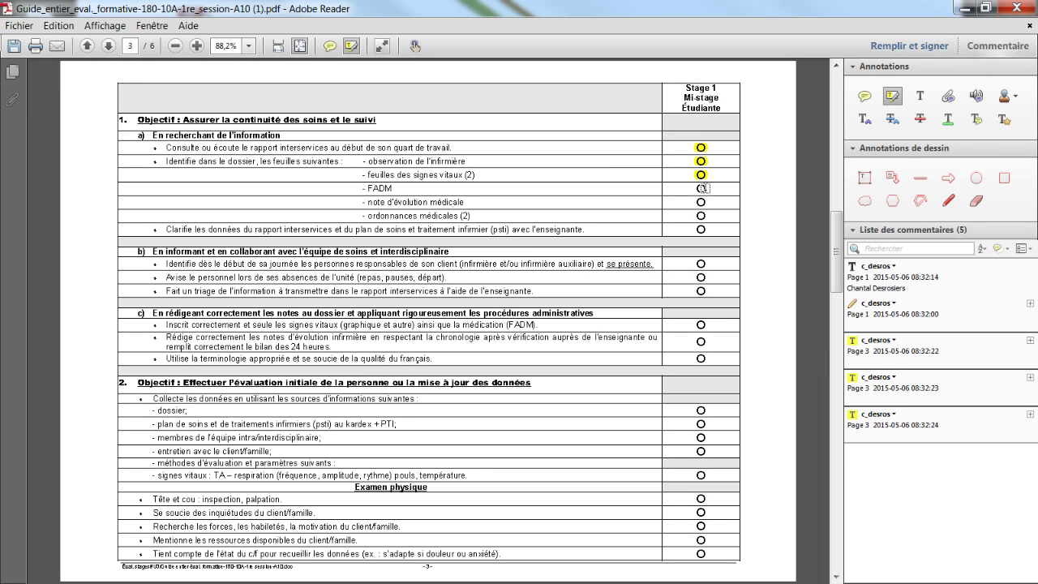
click(920, 118)
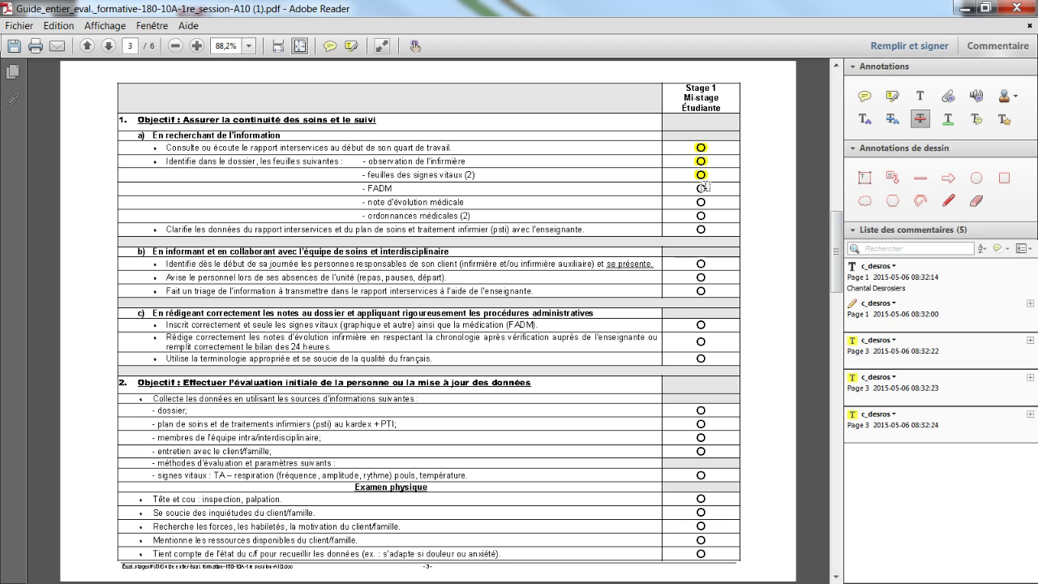
drag(694, 188, 708, 188)
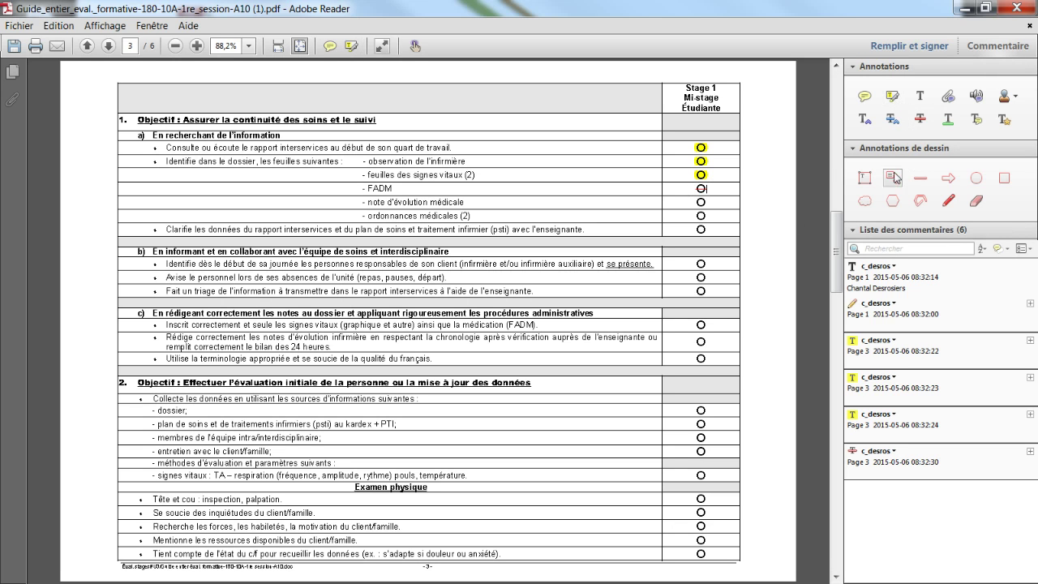
click(864, 97)
Write 'Je dois rencontrer la technicienne pour un suivi à ce sujet.' in the FADM sticky note.
click(730, 189)
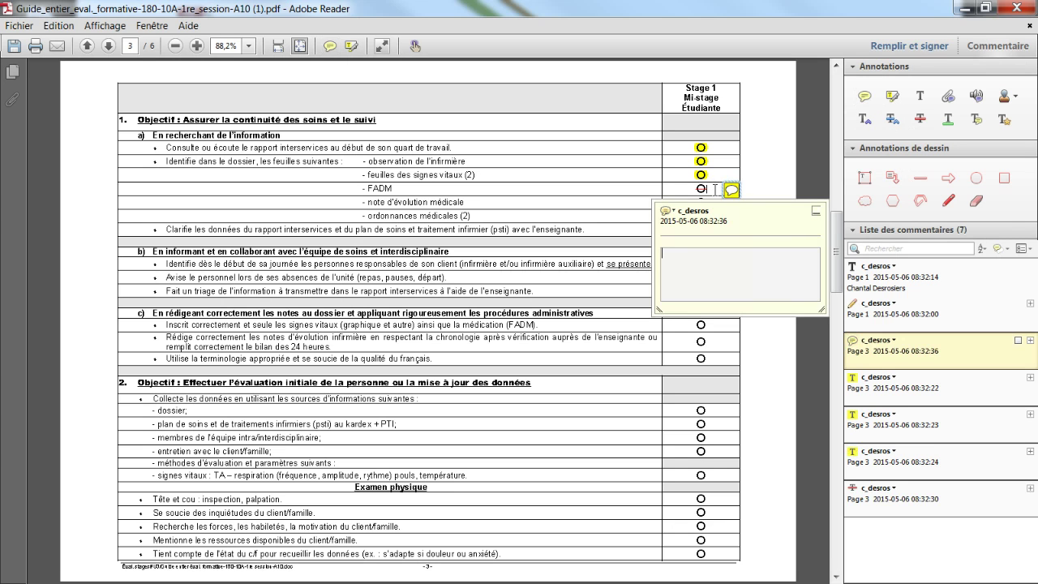
text(Je dois rencontrer la technicien)
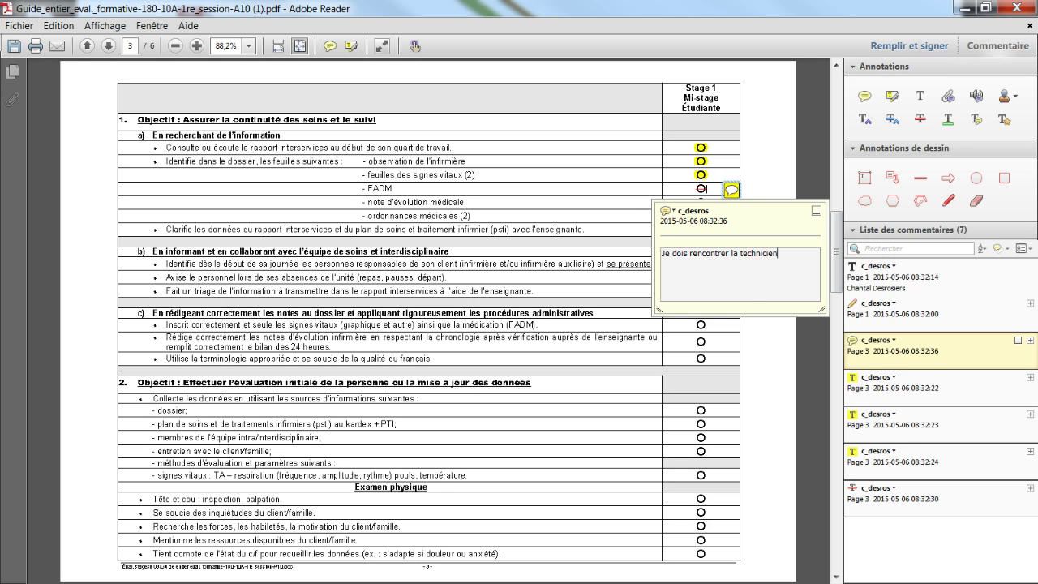
text(ne pour un suivi à ce suejt)
key(BackSpace)
key(BackSpace)
text(jet.)
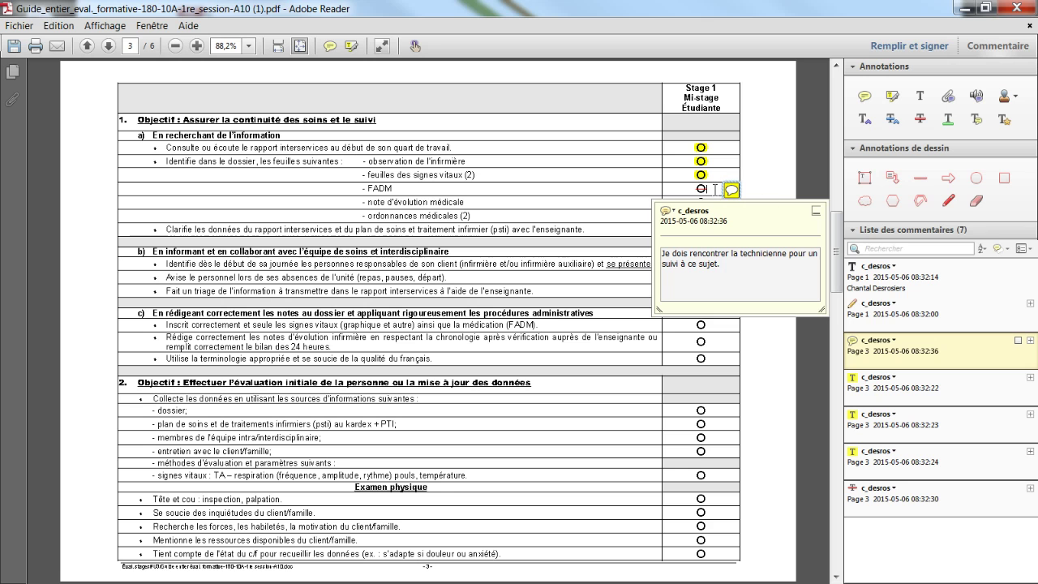
click(816, 211)
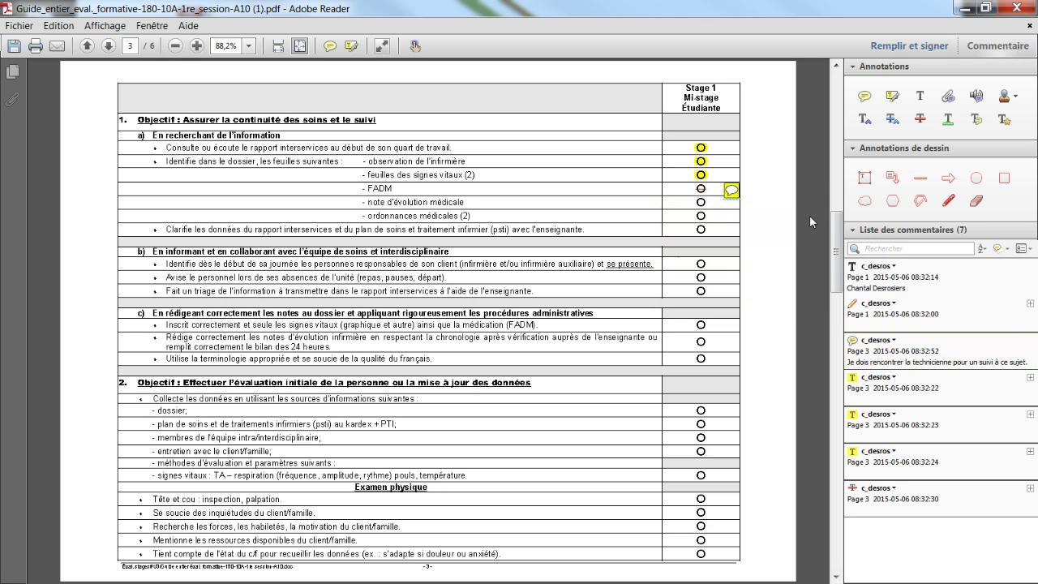
Save As the grid, replacing ' (1)' with the student's name plus _premiere_annee, then close Reader.
click(19, 25)
click(55, 84)
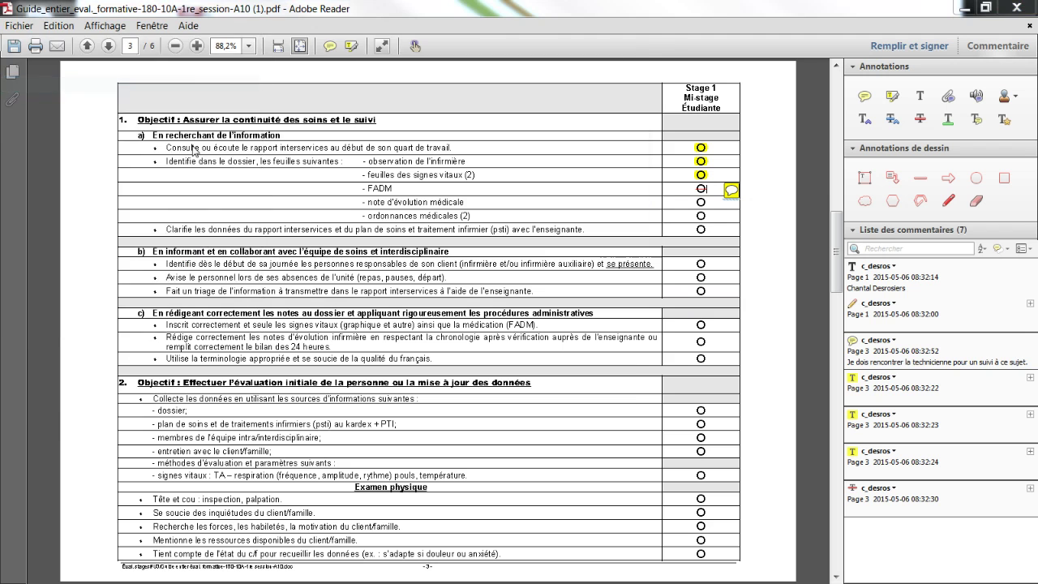
click(366, 330)
key(BackSpace)
key(BackSpace)
key(BackSpace)
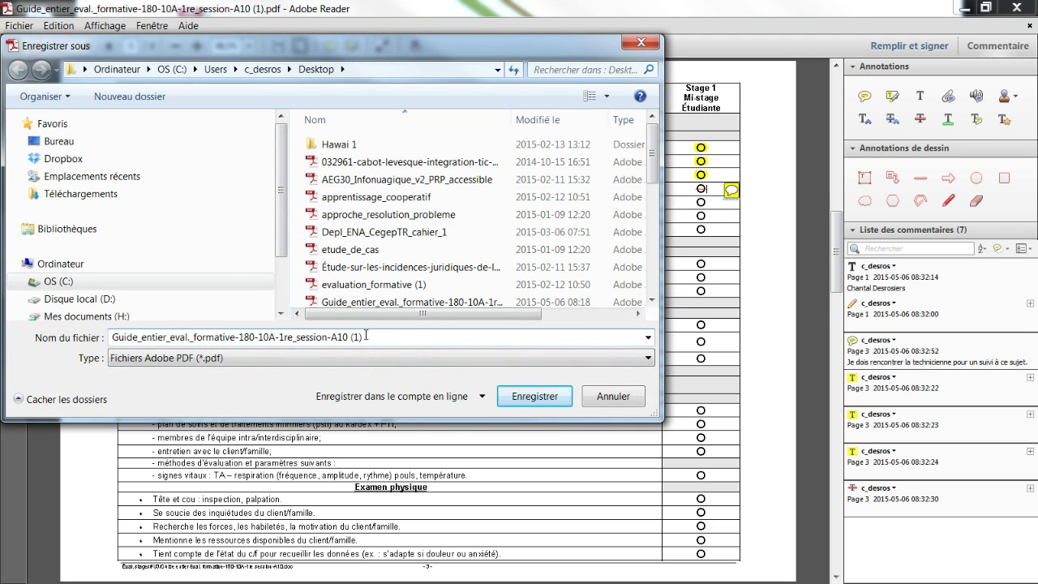
key(BackSpace)
text(_)
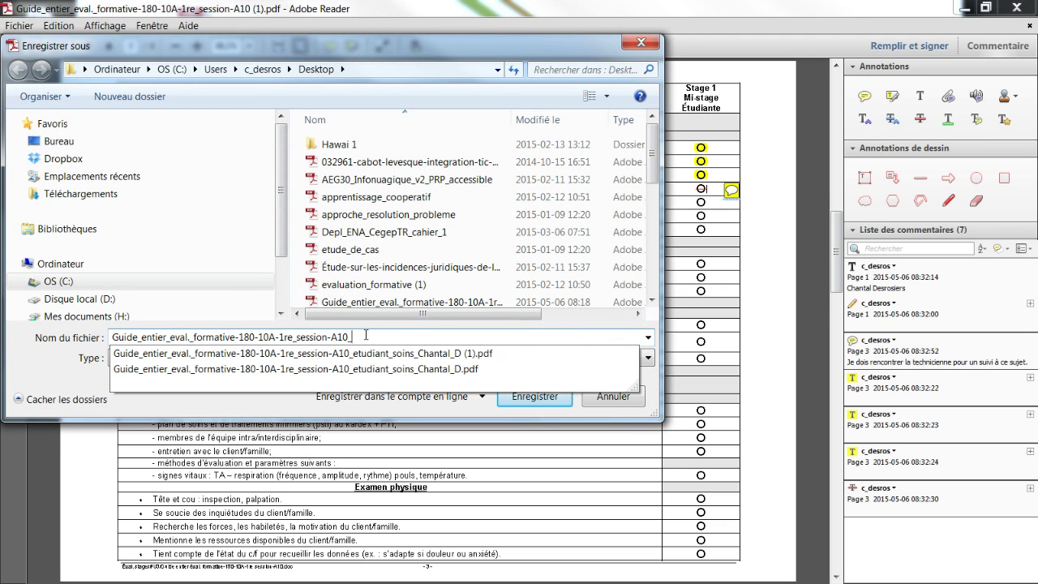
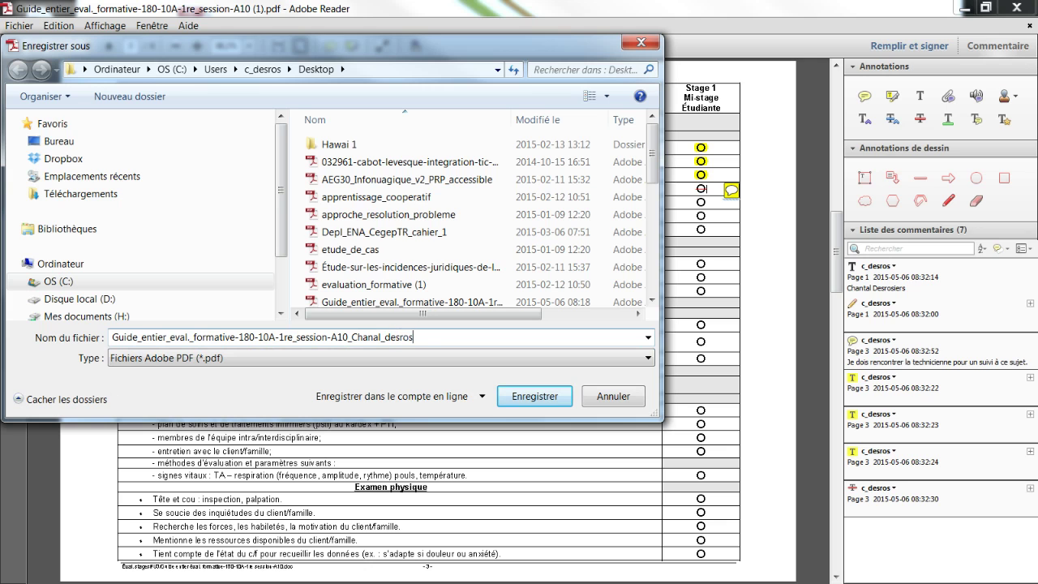
click(549, 397)
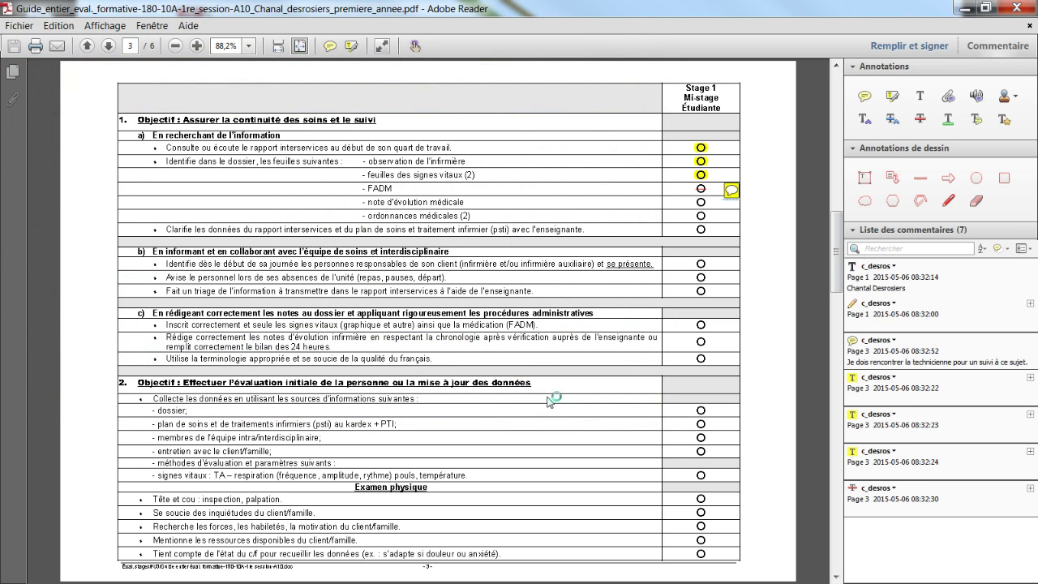
click(1024, 7)
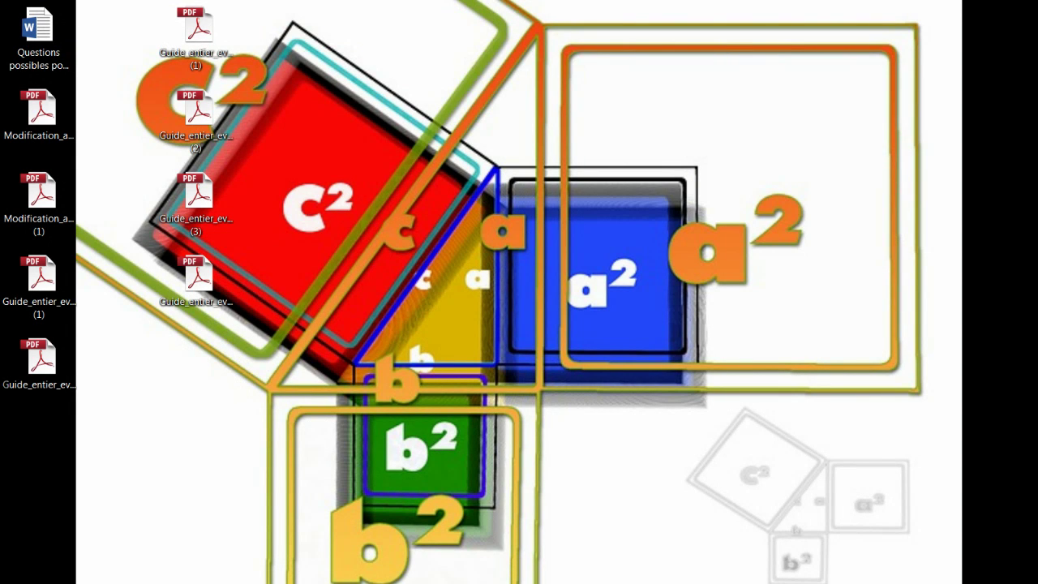
Return to the Moodle course main page and open the first-year Automne grid assignment.
key(alt+Tab)
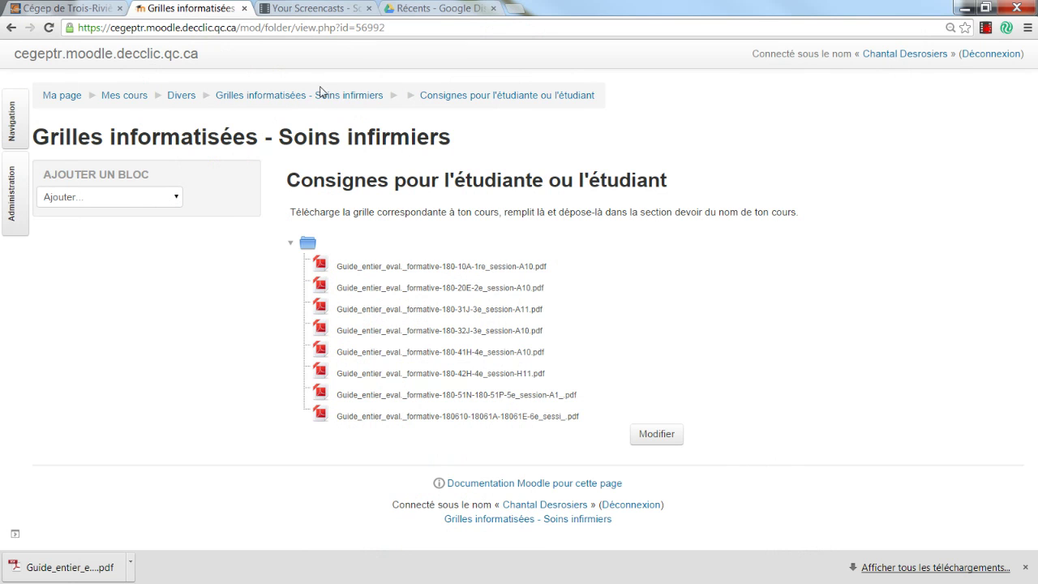
click(315, 99)
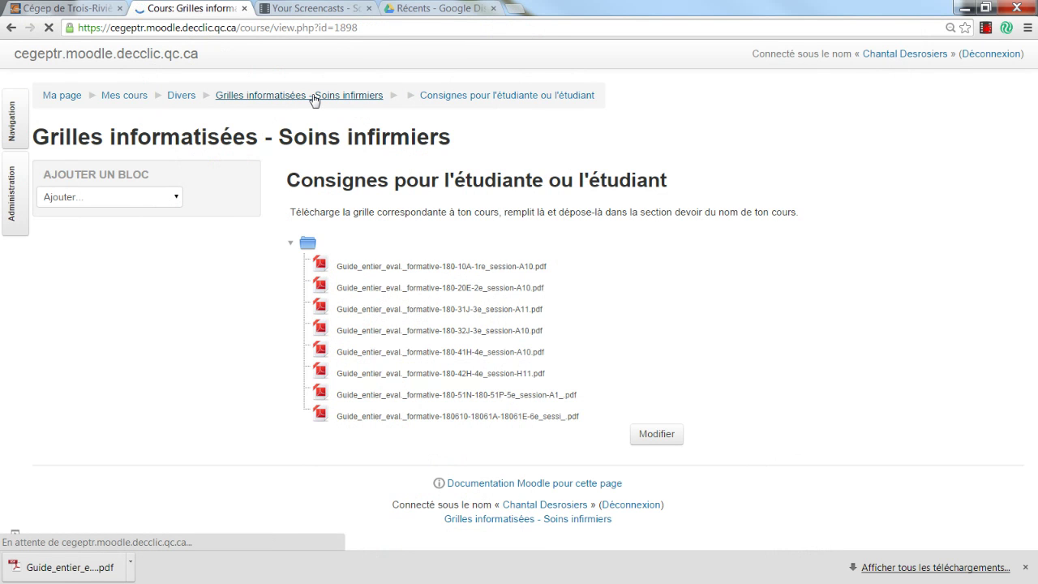
scroll(509, 181, down, 8)
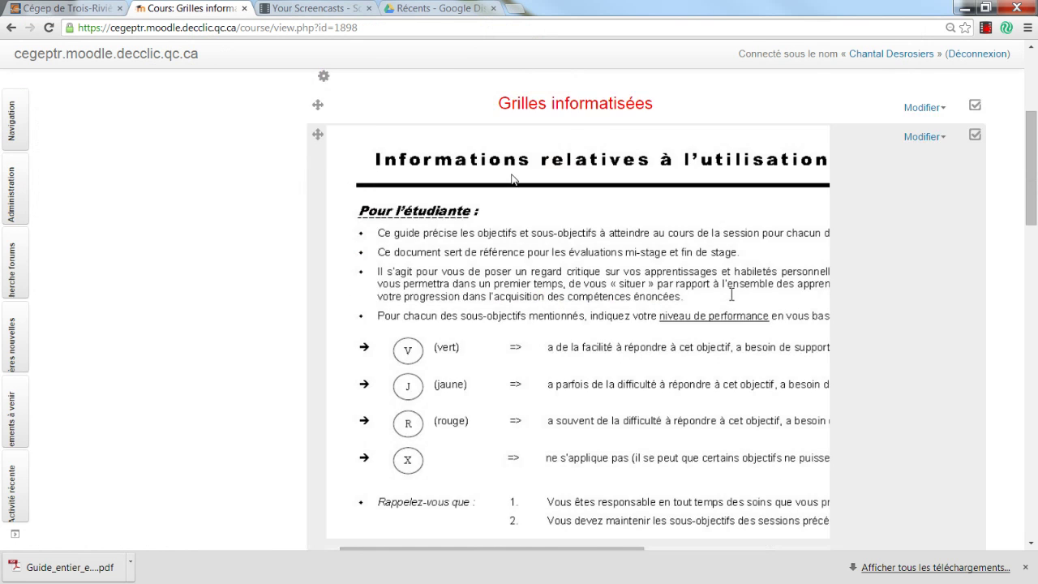
scroll(433, 454, down, 2)
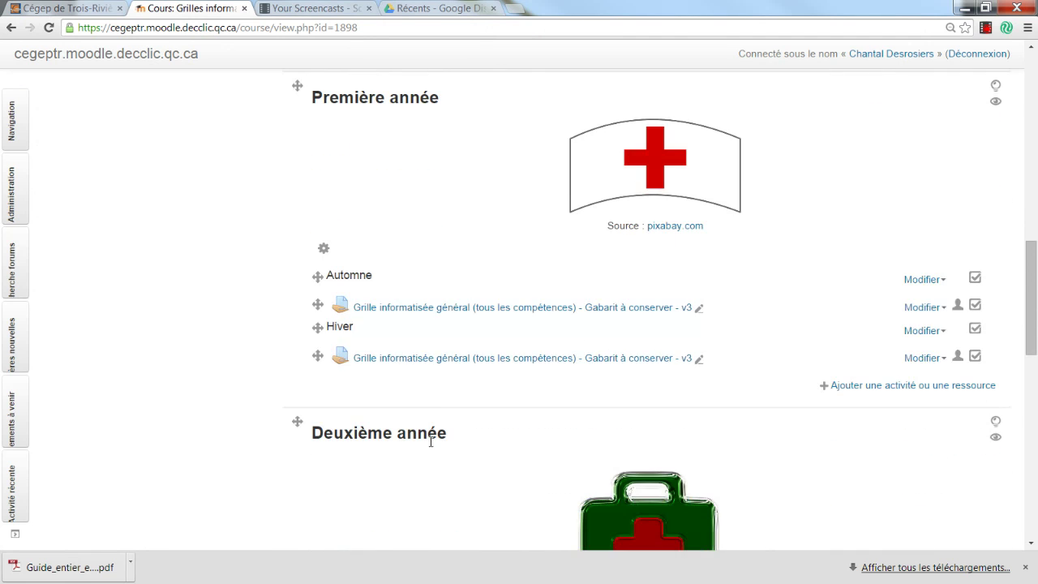
click(415, 310)
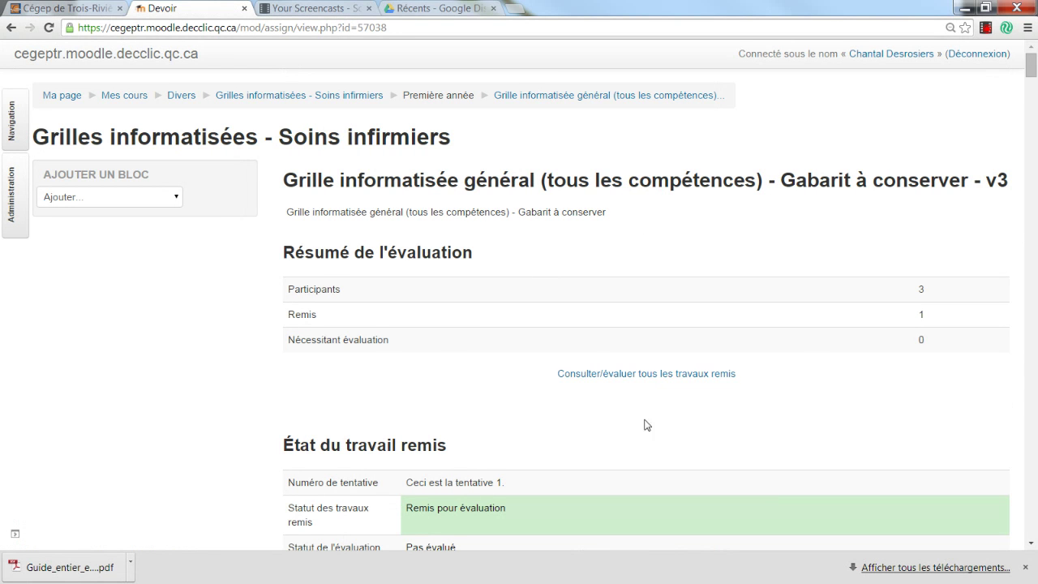
Scroll through the assignment's rubric and submission, then open Modifier le travail.
scroll(573, 389, down, 2)
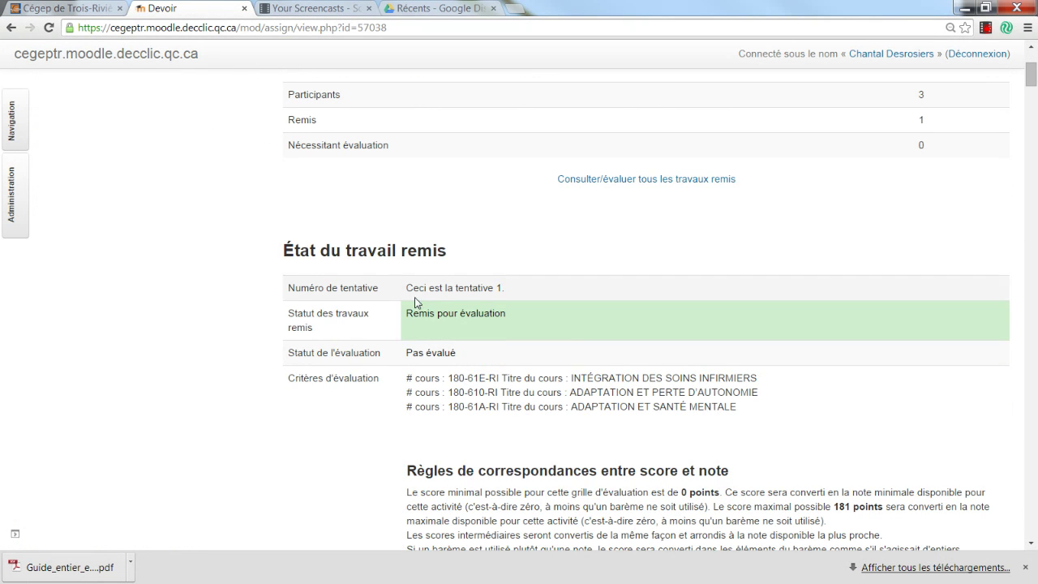
scroll(472, 301, down, 2)
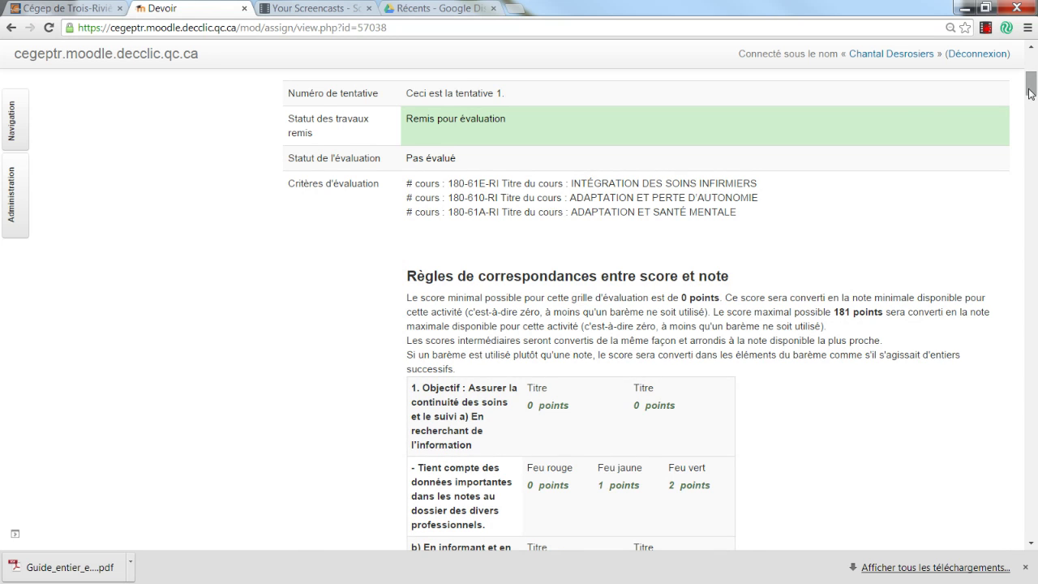
drag(1030, 94, 1030, 113)
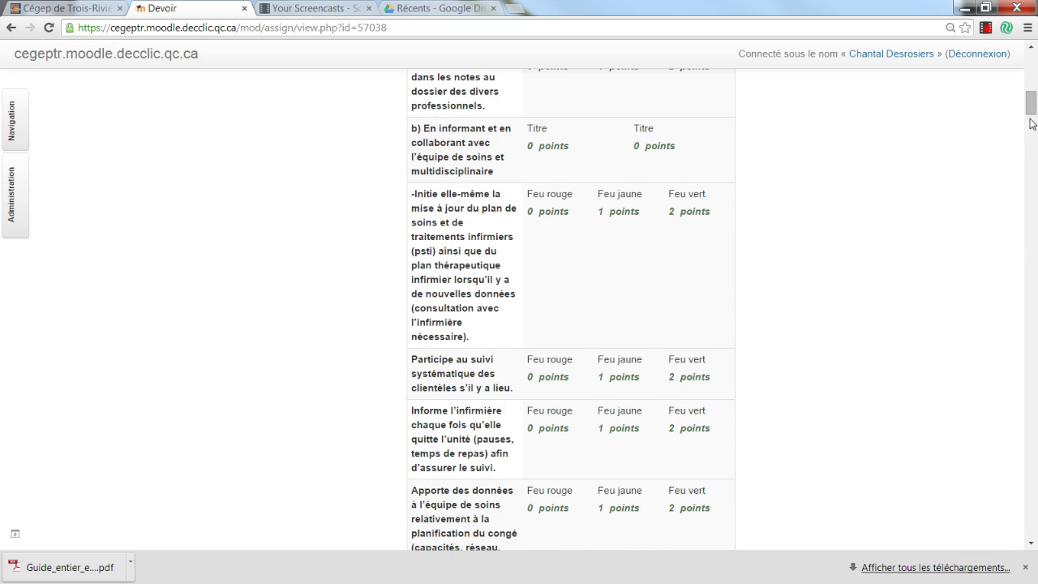
drag(1030, 104, 1020, 539)
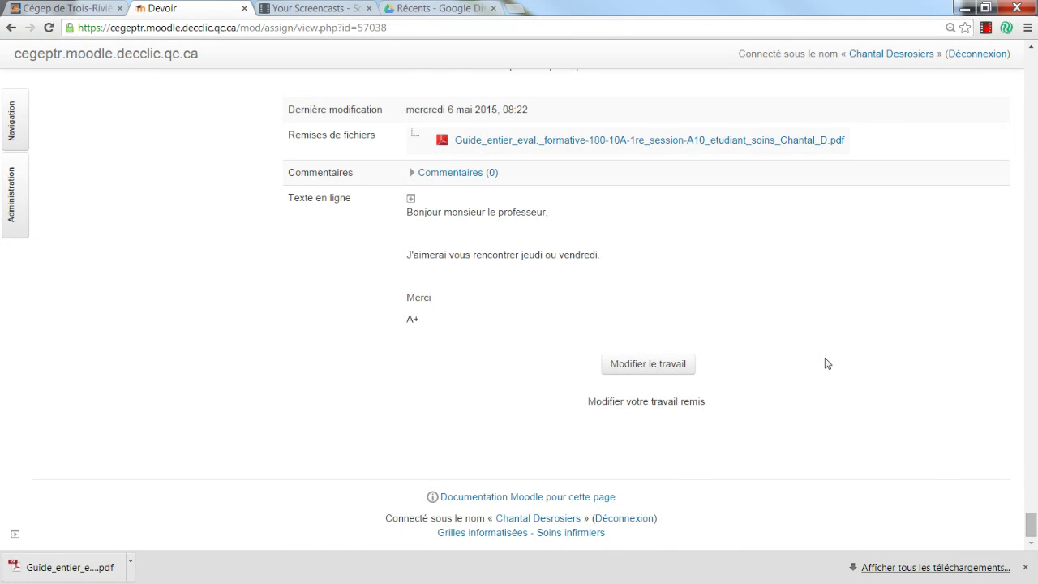
scroll(825, 362, up, 2)
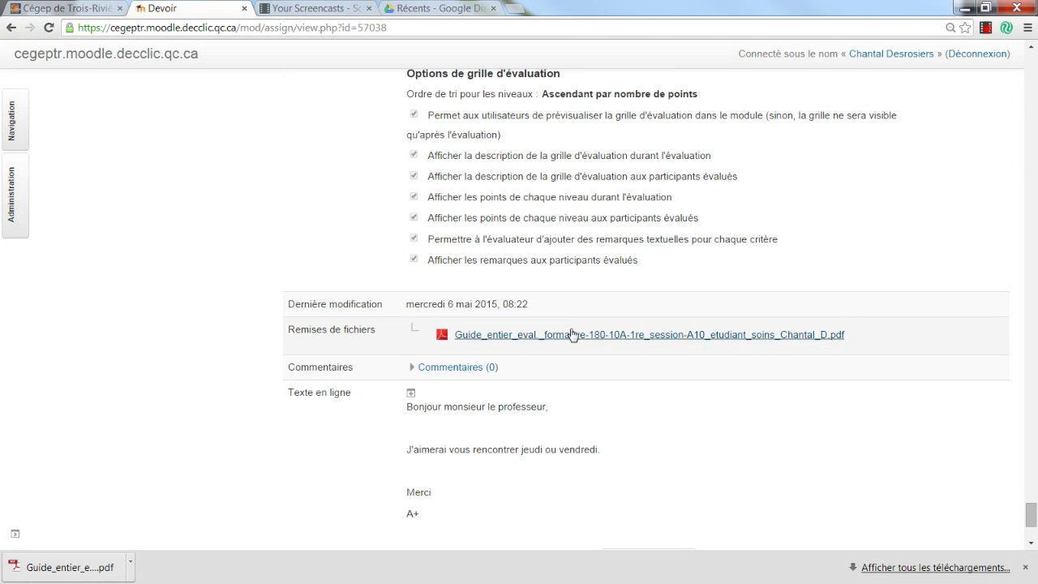
scroll(572, 335, down, 2)
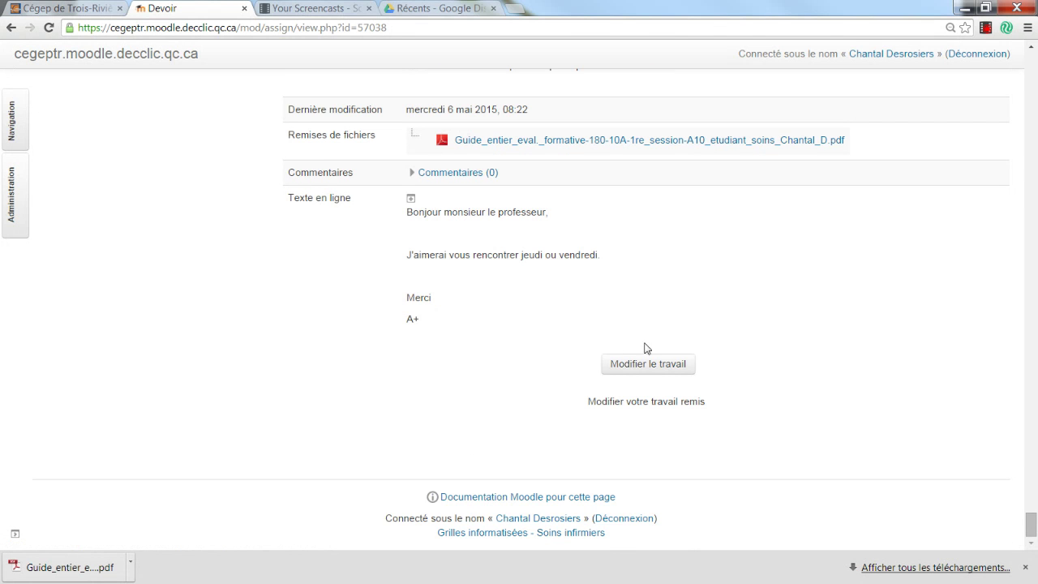
click(648, 365)
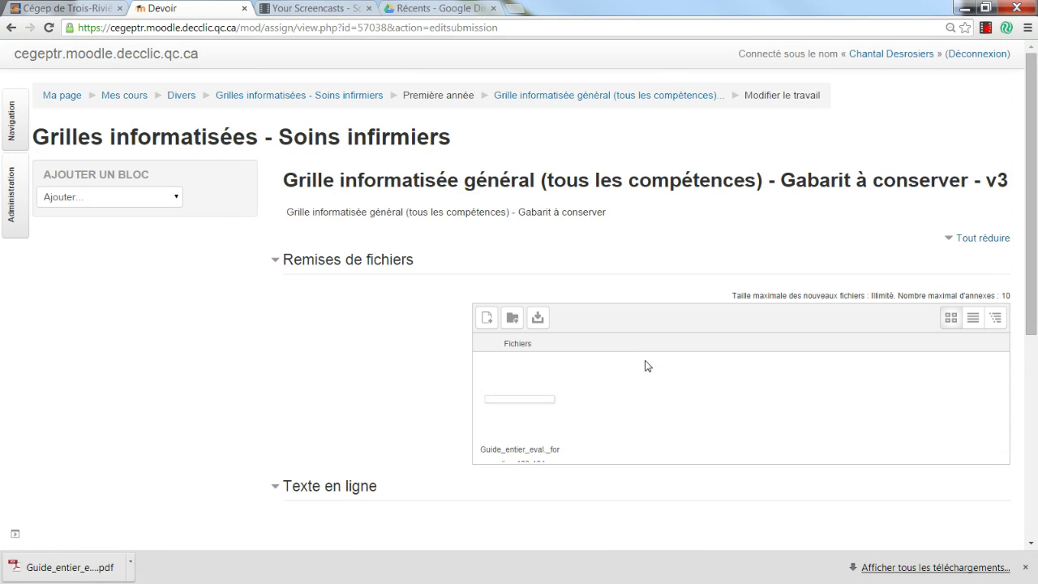
Upload the newest annotated Guide_entier PDF to the submission files.
click(487, 318)
click(549, 220)
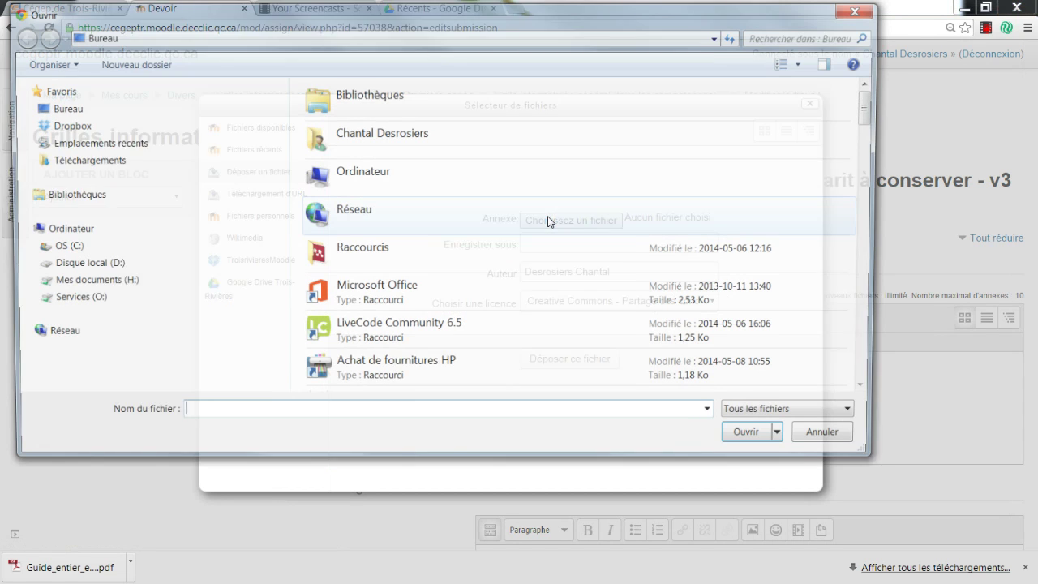
drag(876, 106, 876, 373)
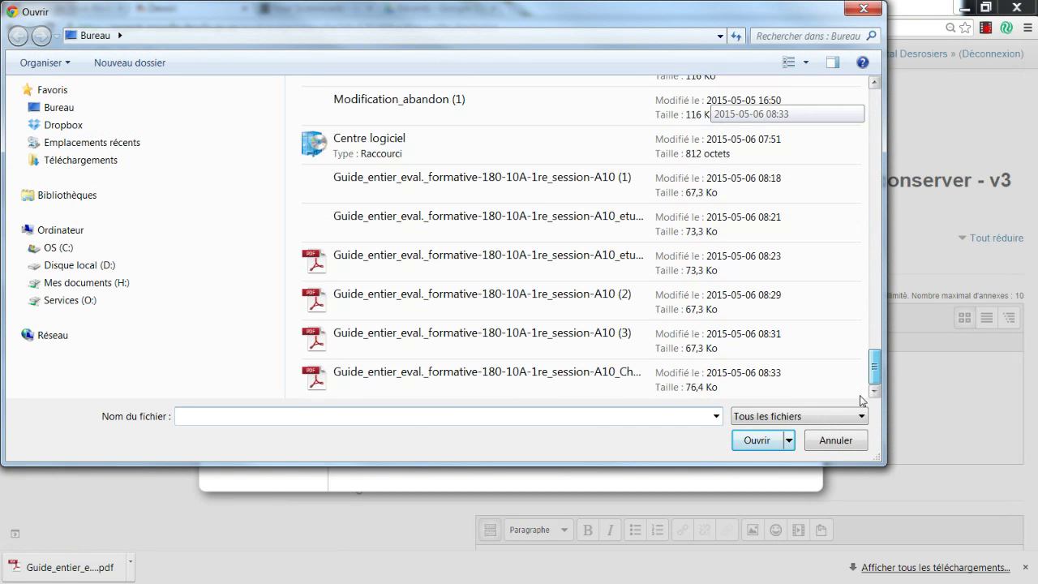
click(815, 381)
click(761, 441)
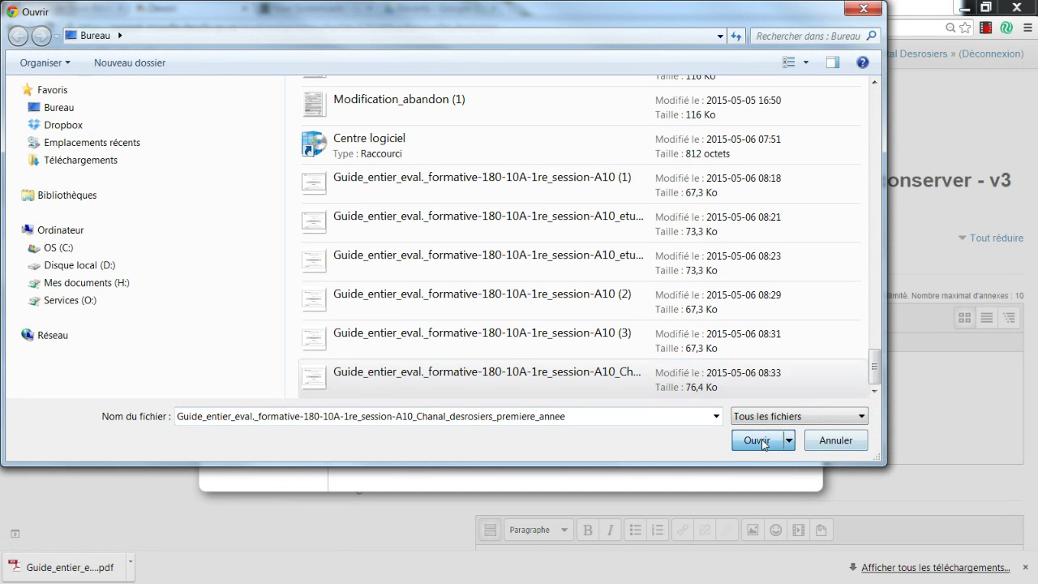
click(600, 360)
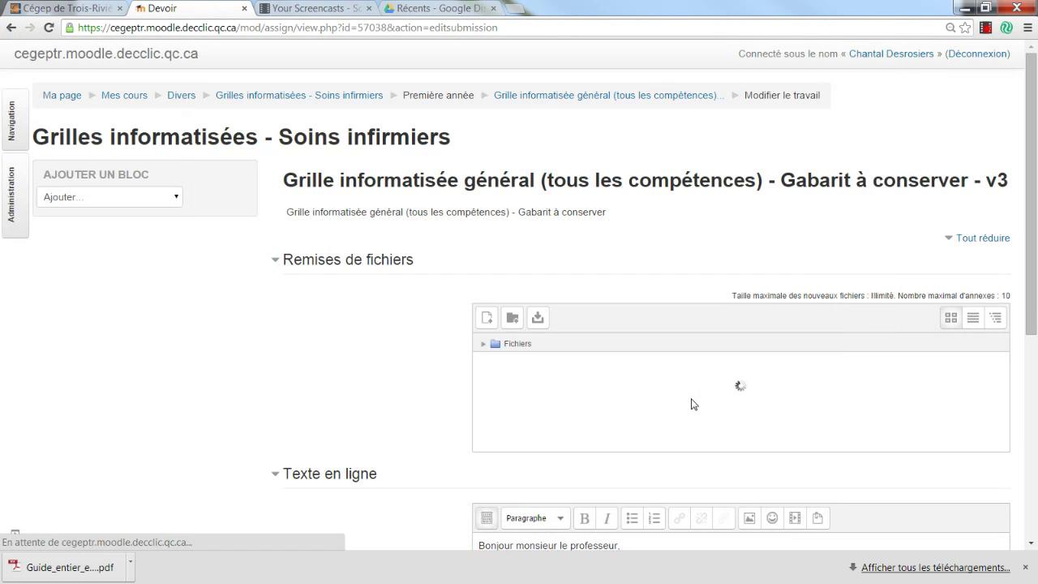
Save the submission with the online text message.
scroll(692, 404, down, 5)
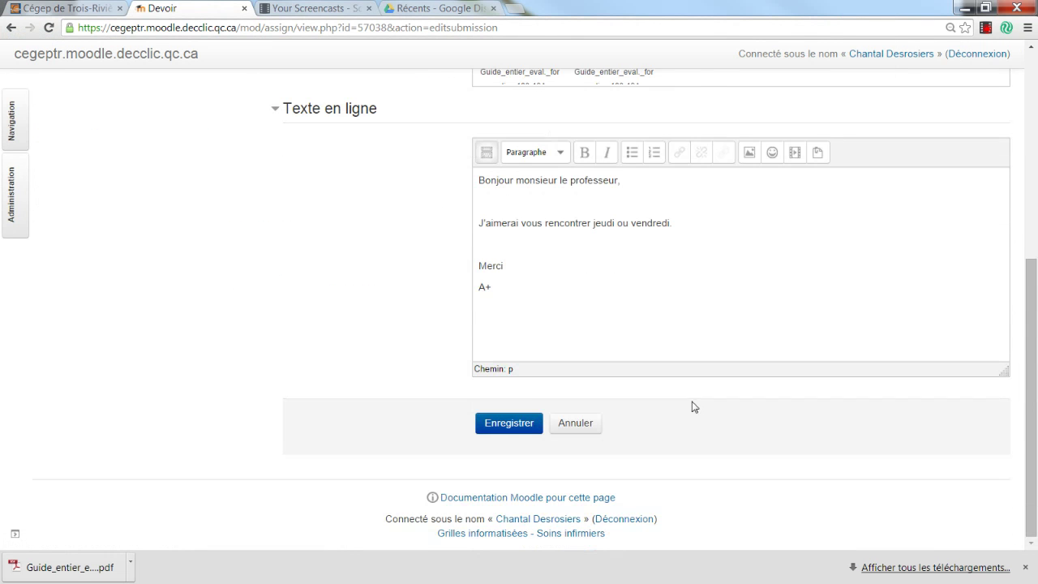
click(526, 193)
click(523, 423)
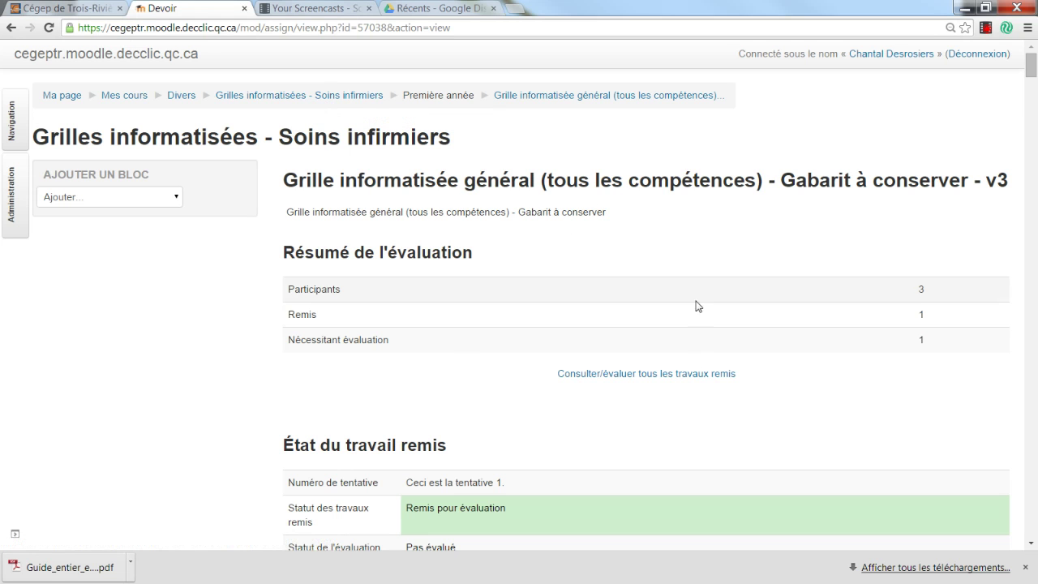
Open Consulter/évaluer tous les travaux remis and the student's grading page.
click(580, 375)
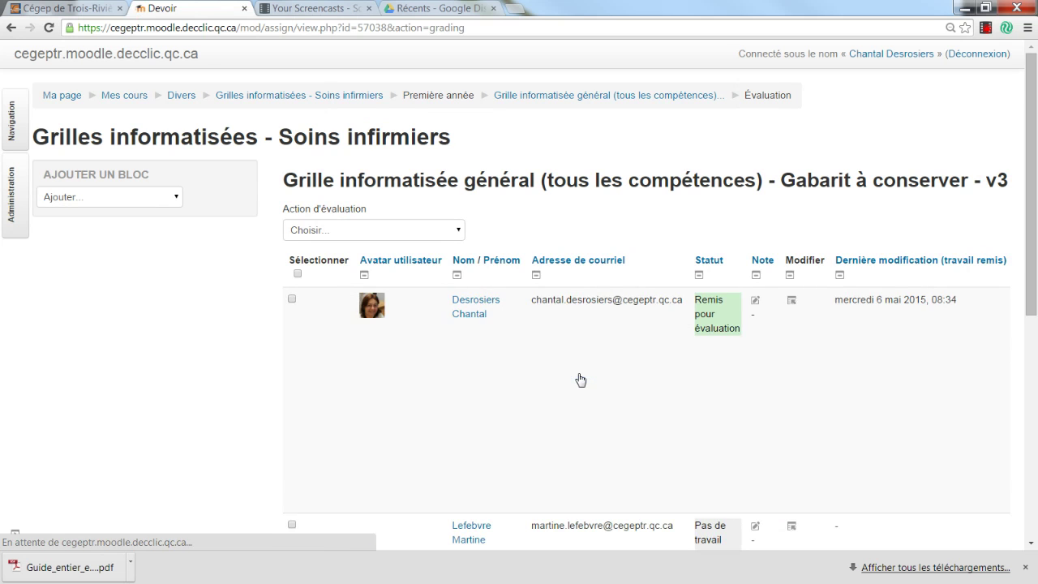
scroll(495, 321, down, 2)
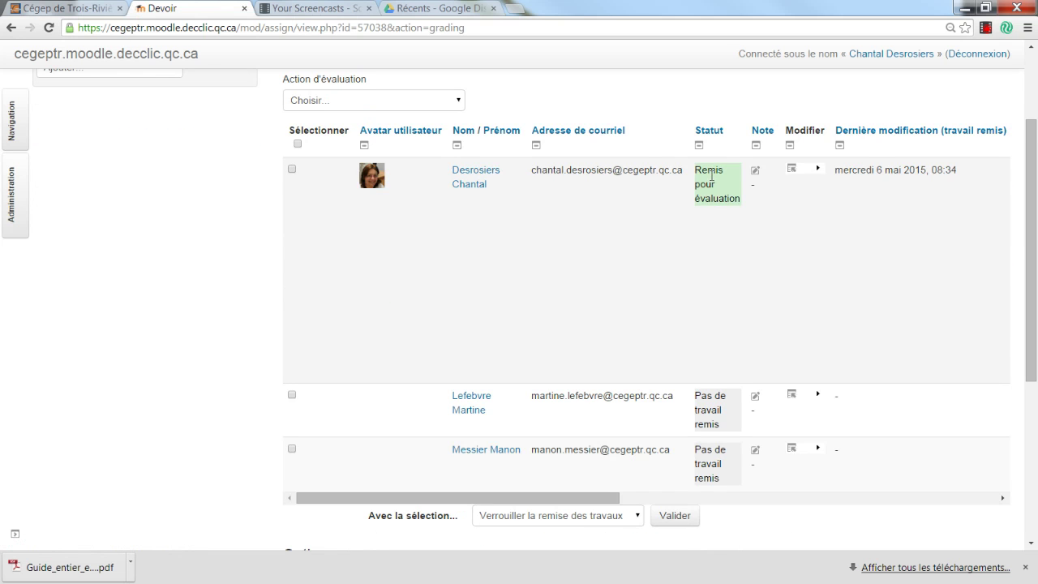
scroll(792, 318, up, 2)
click(754, 301)
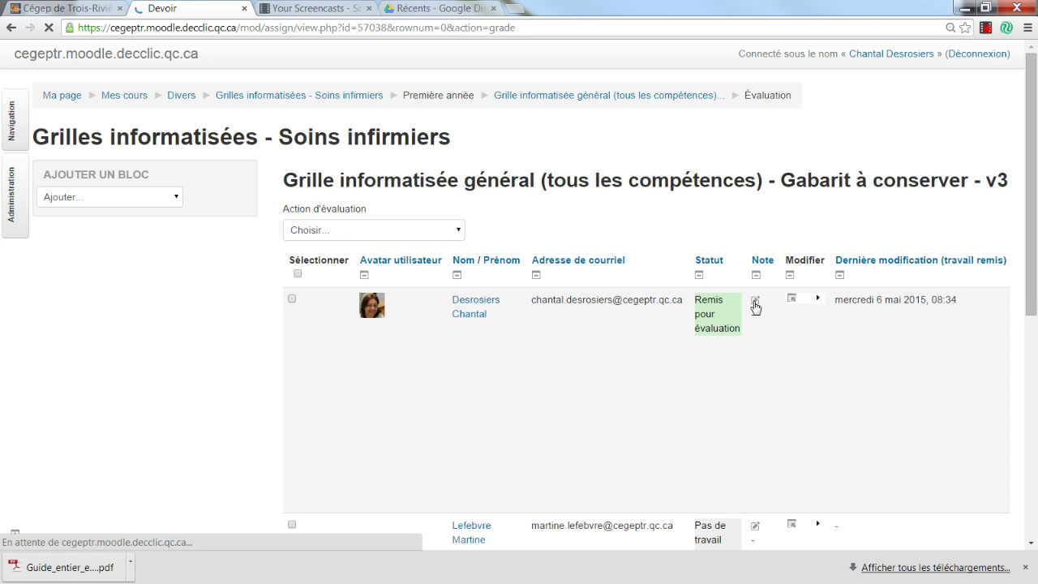
Download the student's premiere_annee PDF to the desktop.
scroll(755, 307, down, 3)
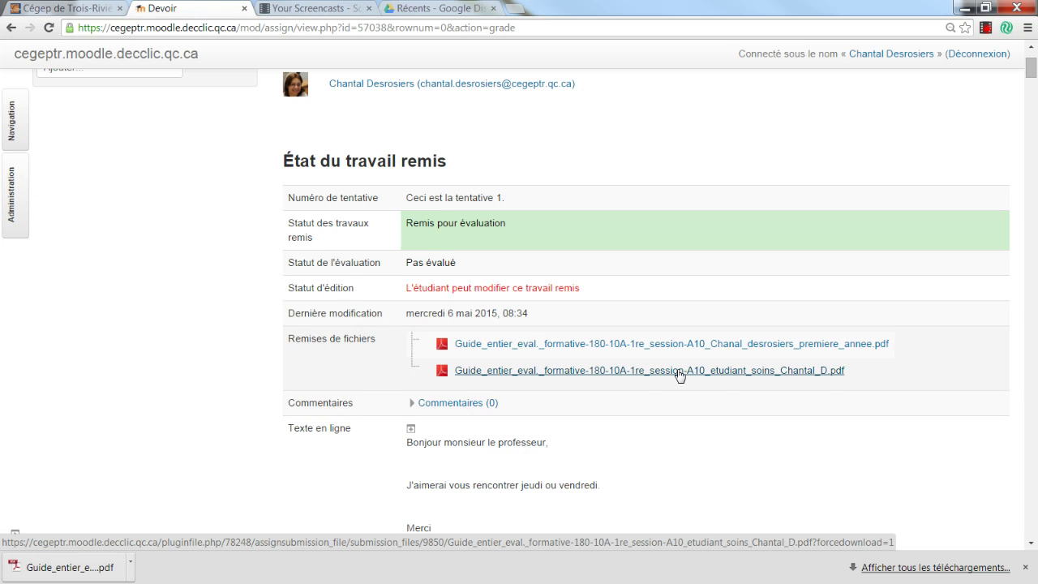
click(623, 344)
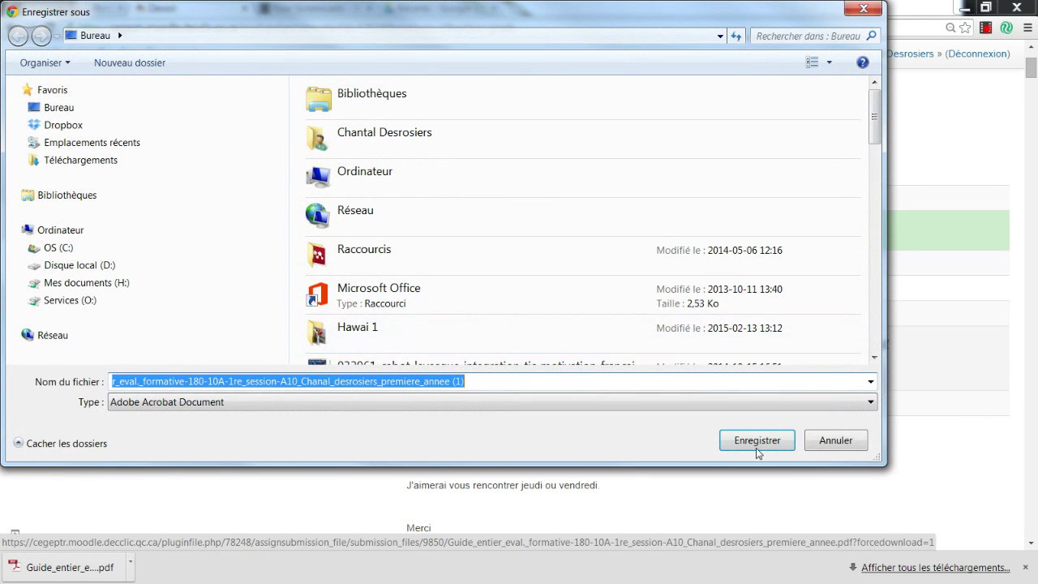
click(756, 440)
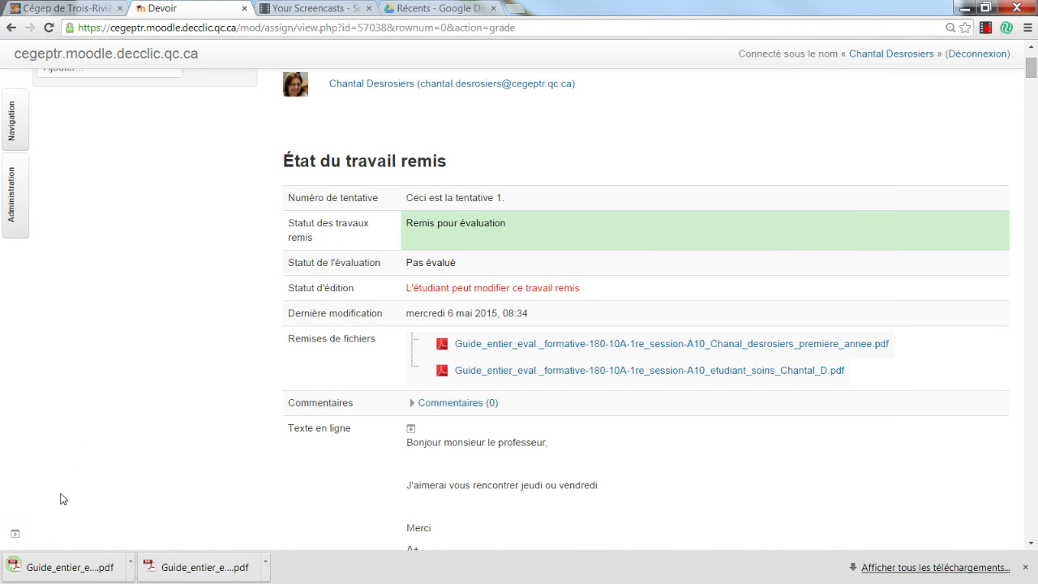
click(963, 10)
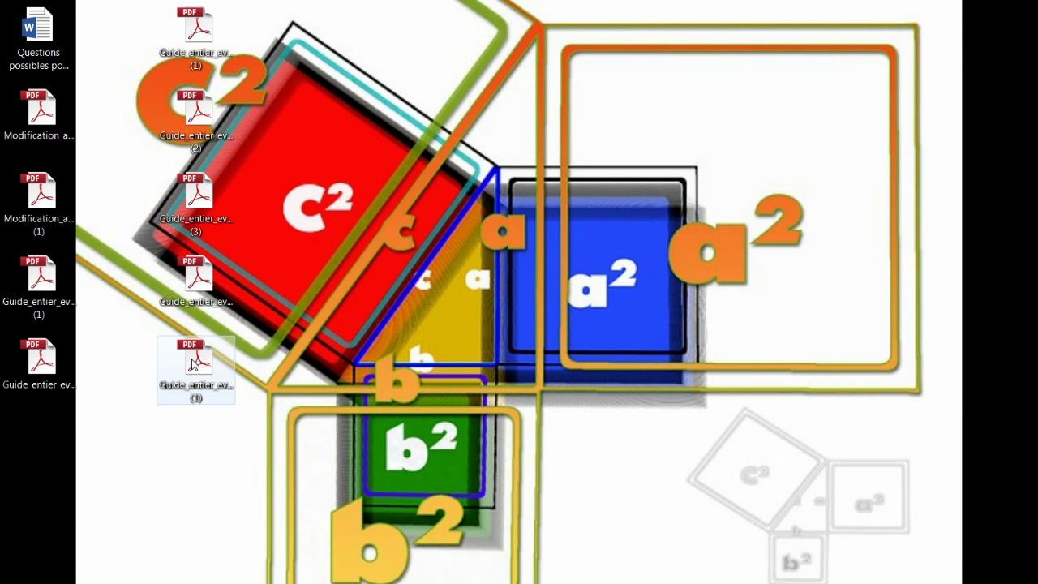
Open the downloaded premiere_annee PDF in Adobe Reader and size its window to the left half.
double_click(193, 365)
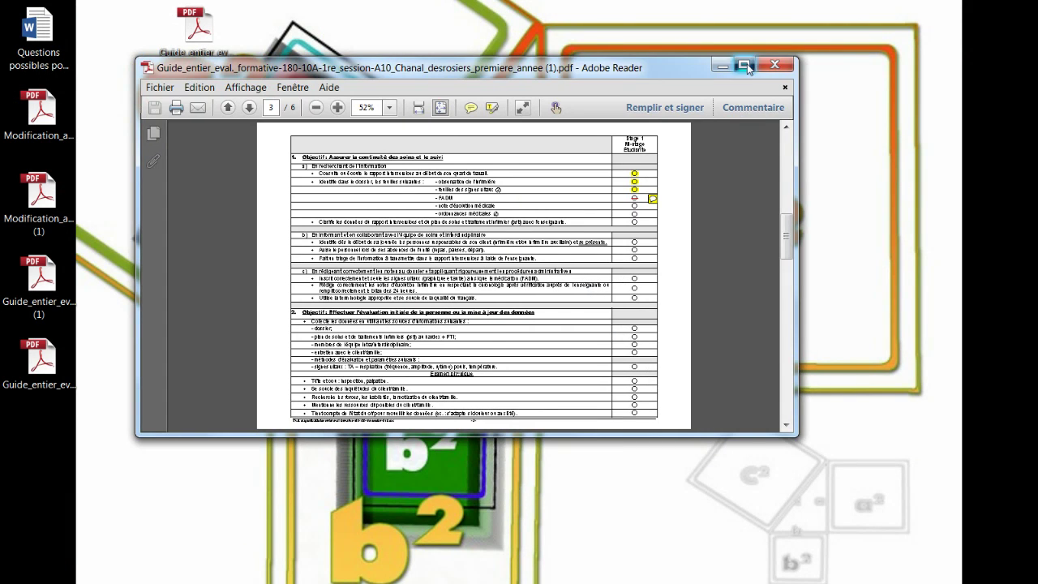
double_click(738, 61)
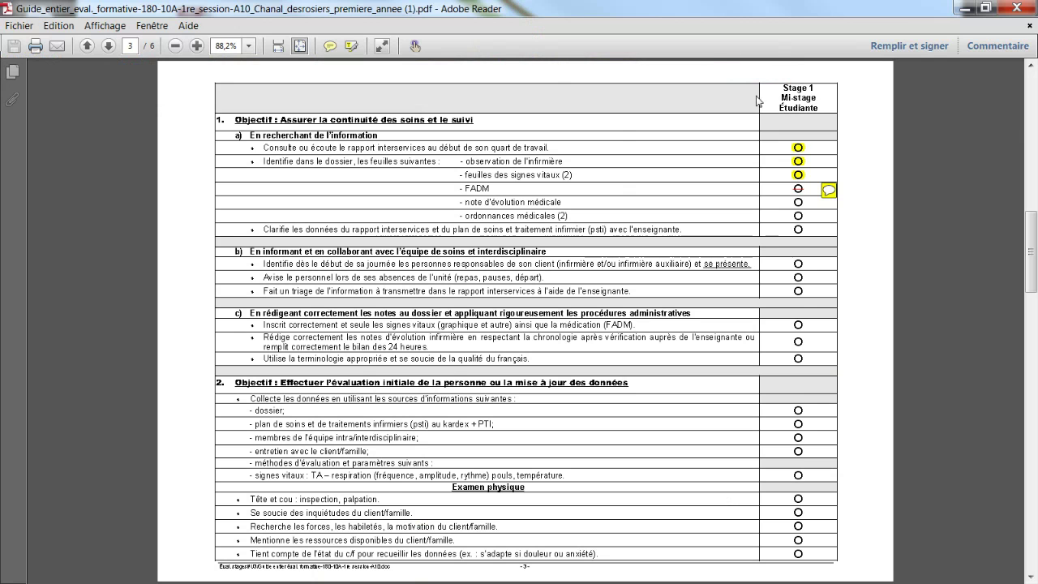
click(988, 10)
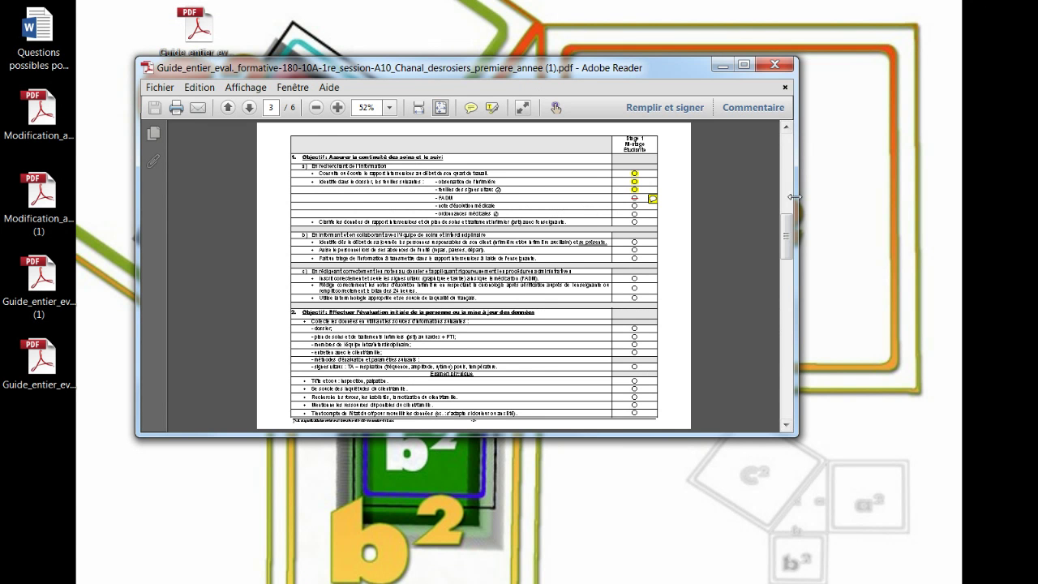
drag(798, 201, 362, 204)
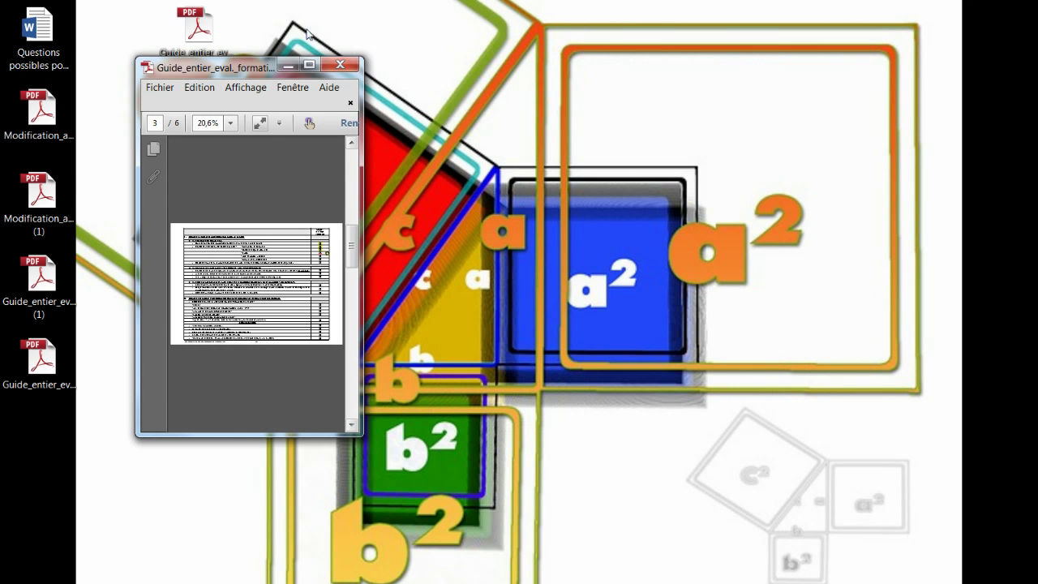
drag(246, 69, 113, 22)
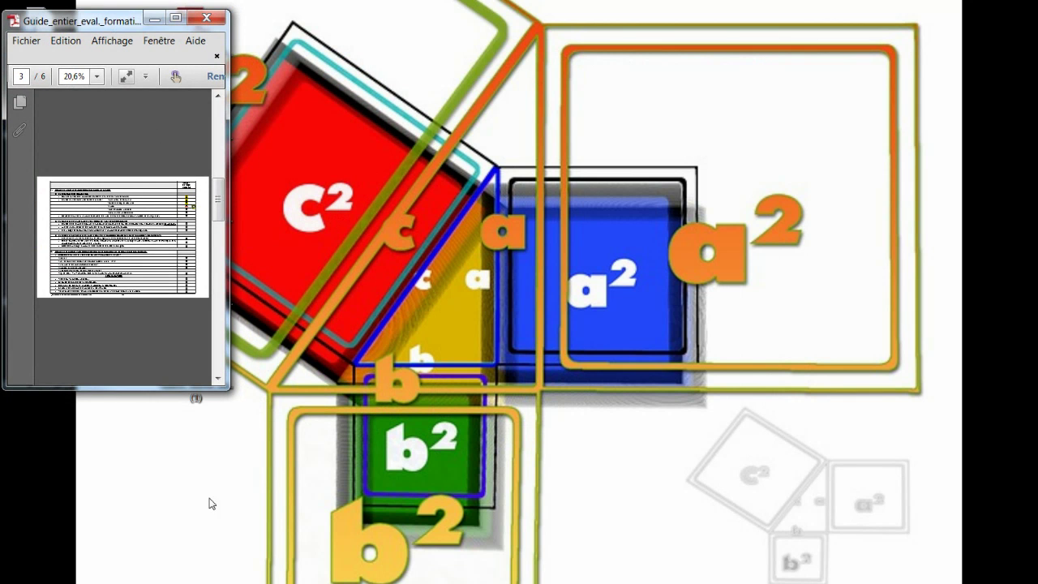
drag(224, 387, 509, 581)
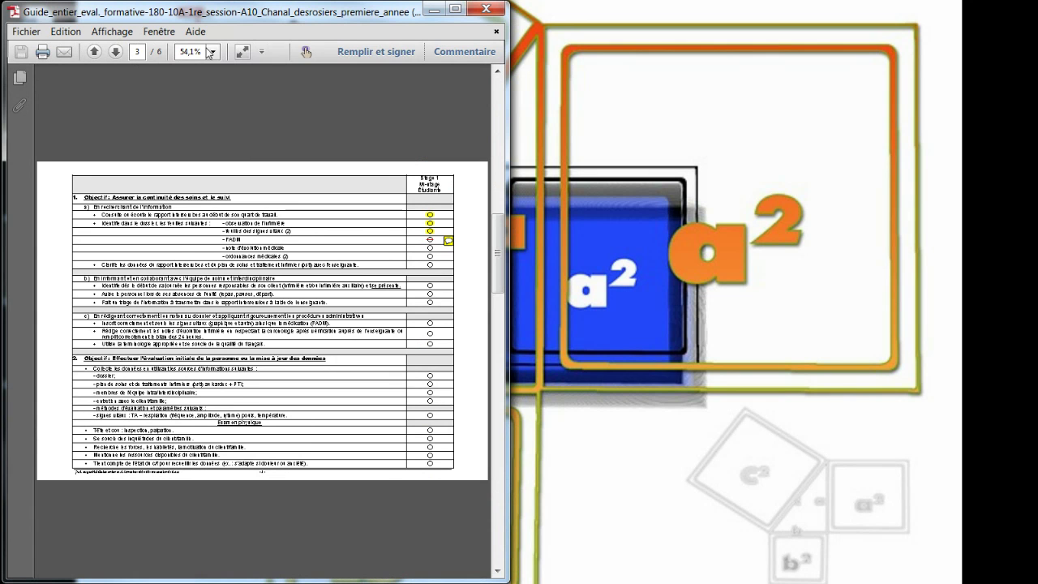
Set the zoom to 100% and scroll right to the Stage 1 Mi-stage Étudiante column.
click(214, 51)
click(250, 142)
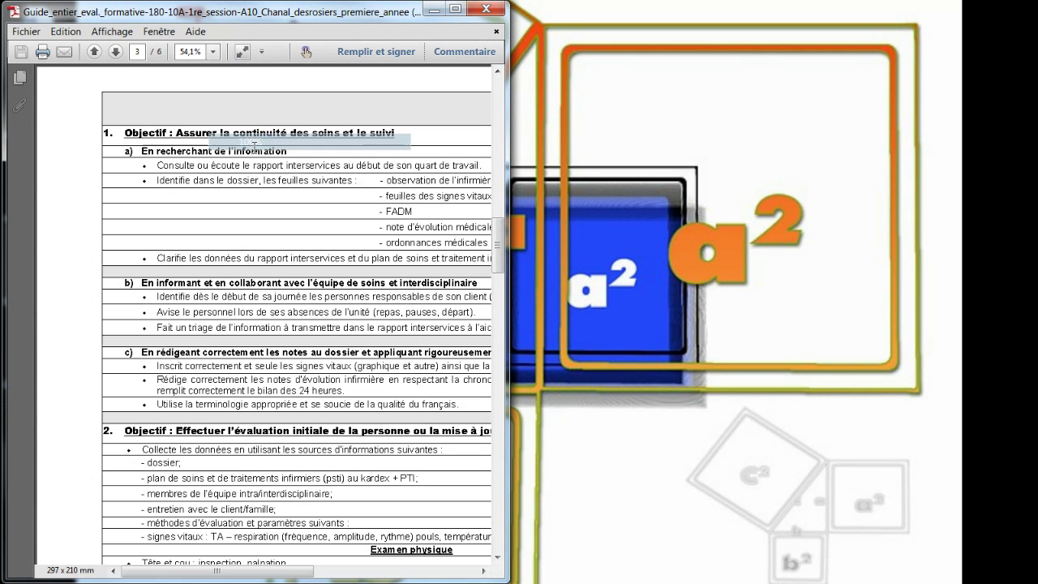
click(390, 571)
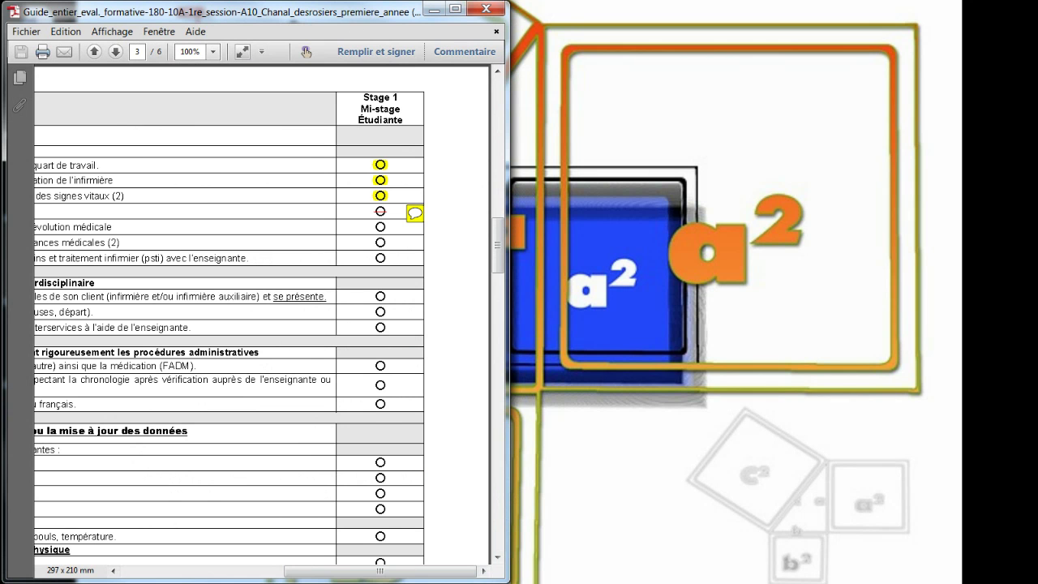
Restore the Moodle grading window and resize it to fill the right half beside the PDF.
key(alt+Tab)
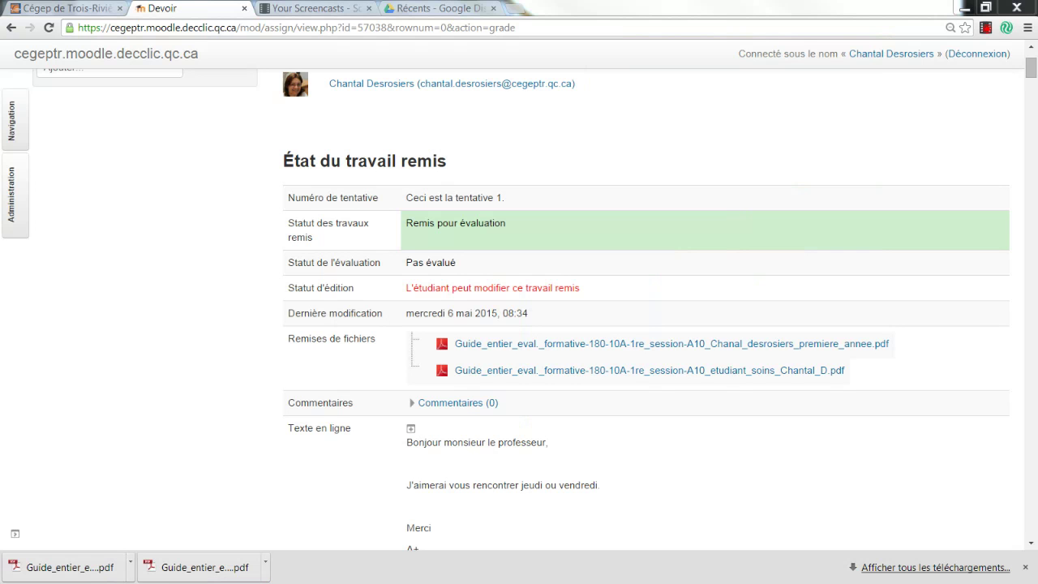
scroll(702, 440, down, 2)
scroll(714, 439, down, 4)
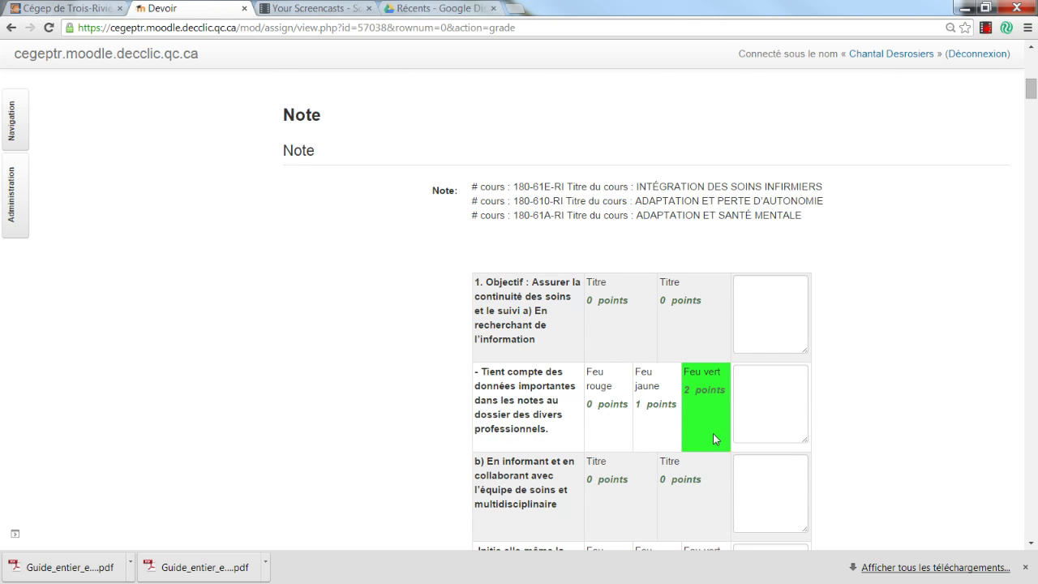
click(984, 9)
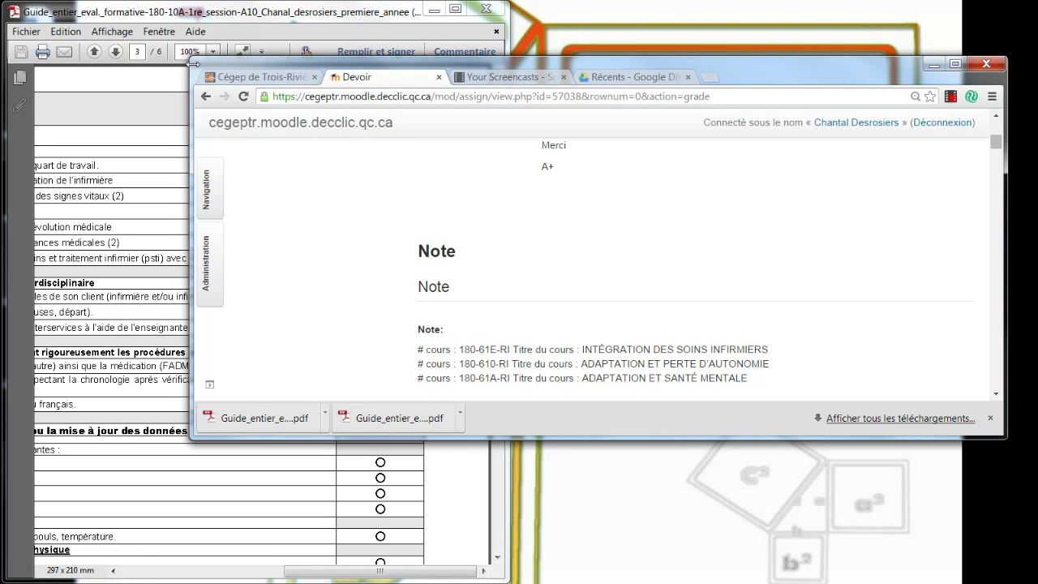
drag(193, 64, 533, 21)
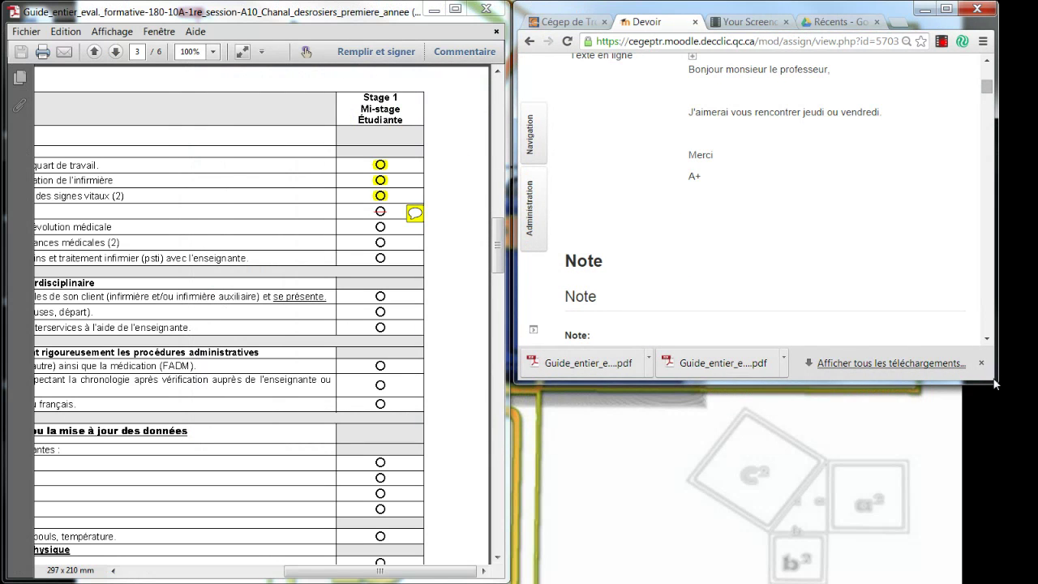
drag(996, 384, 1020, 578)
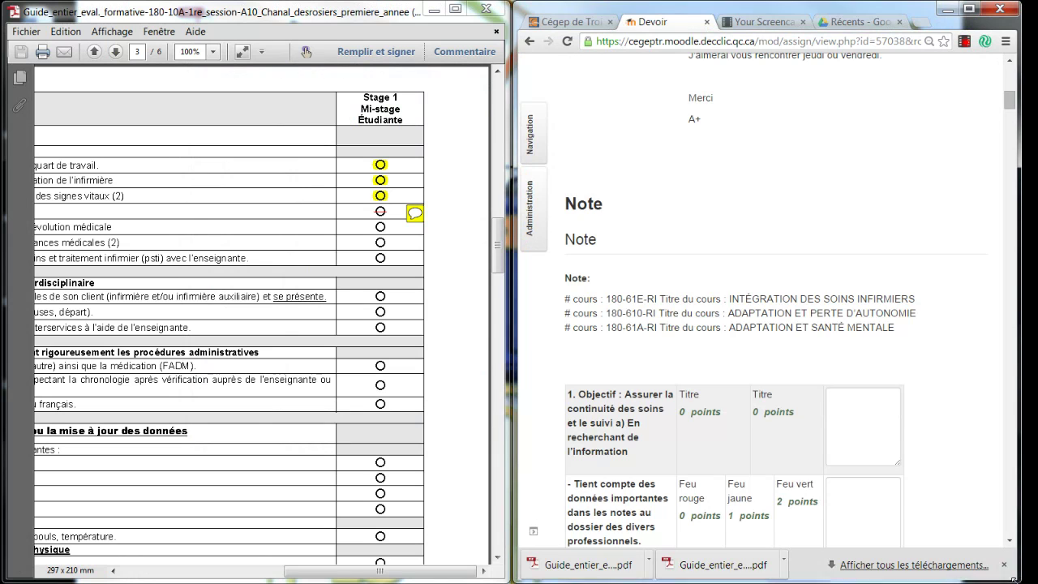
Rate the objective 1 rows: Tient compte des données Feu vert, and Titre for criterion b.
scroll(929, 381, down, 3)
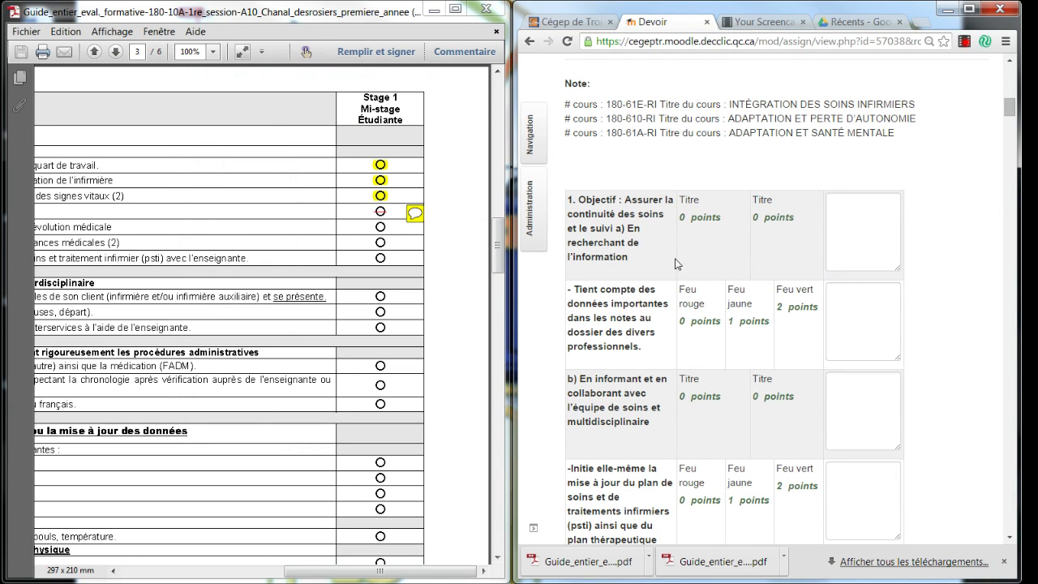
click(785, 252)
scroll(942, 302, down, 3)
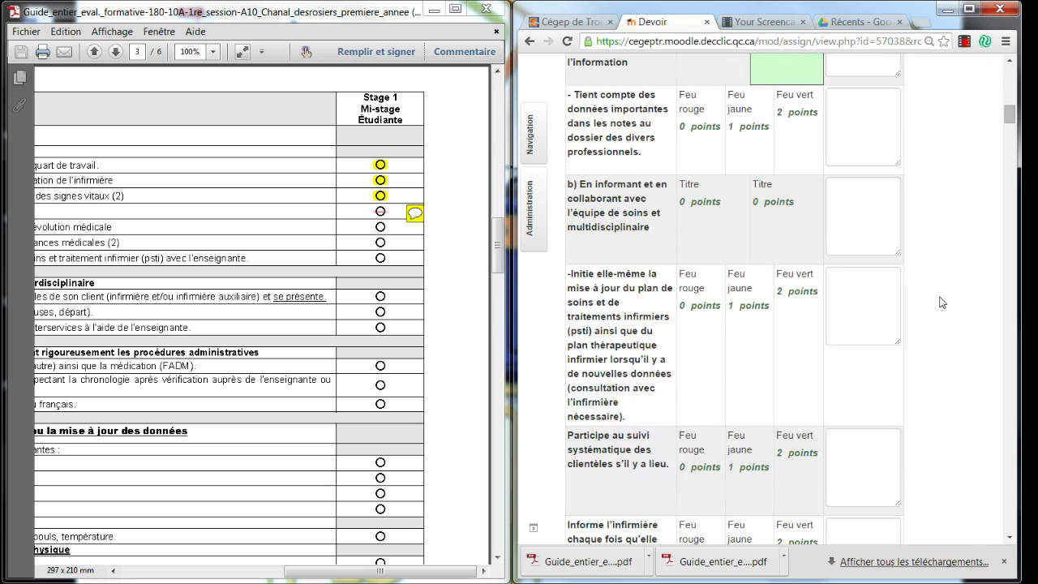
scroll(942, 297, up, 2)
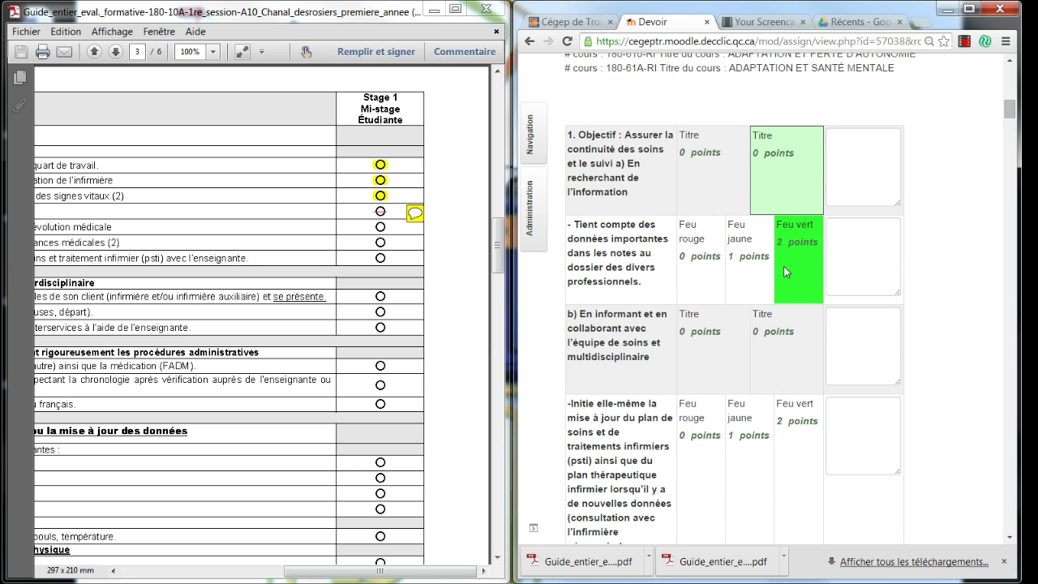
click(528, 242)
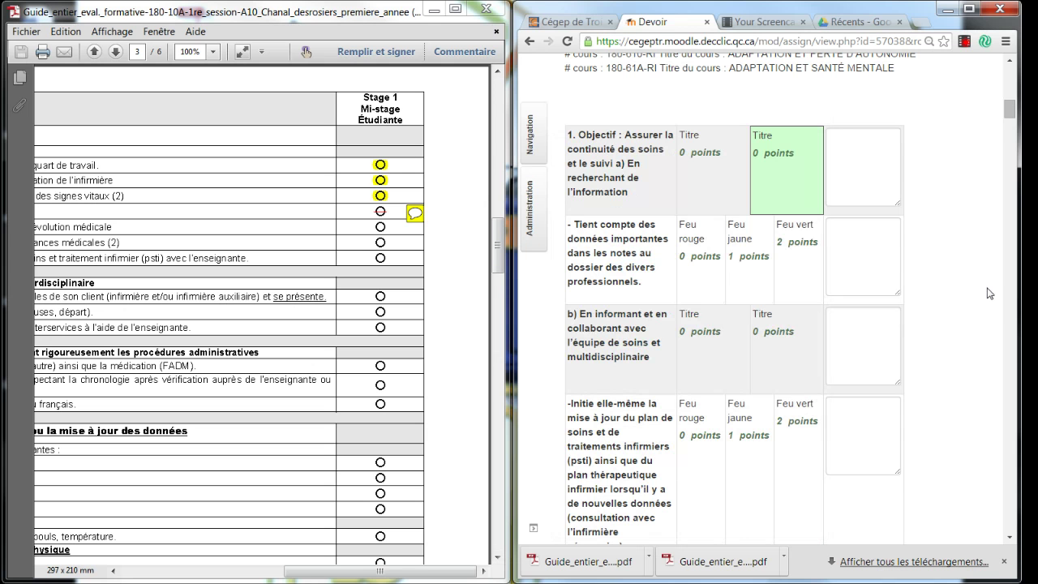
click(792, 261)
click(782, 340)
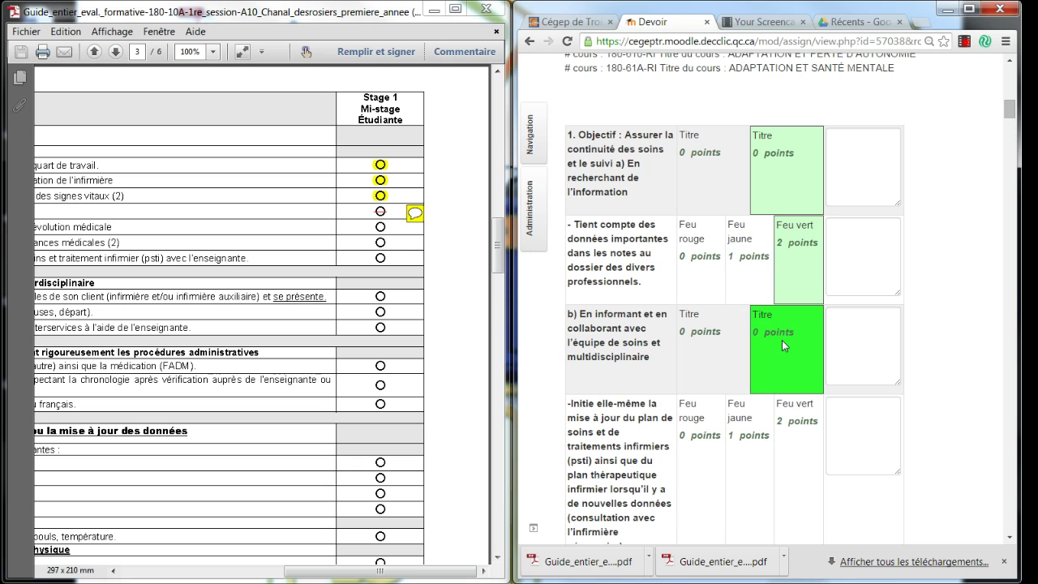
Rate plan-update Feu jaune (1 point) and remark 'Consulte la technicienne jeudi ou vendred'.
scroll(782, 339, down, 2)
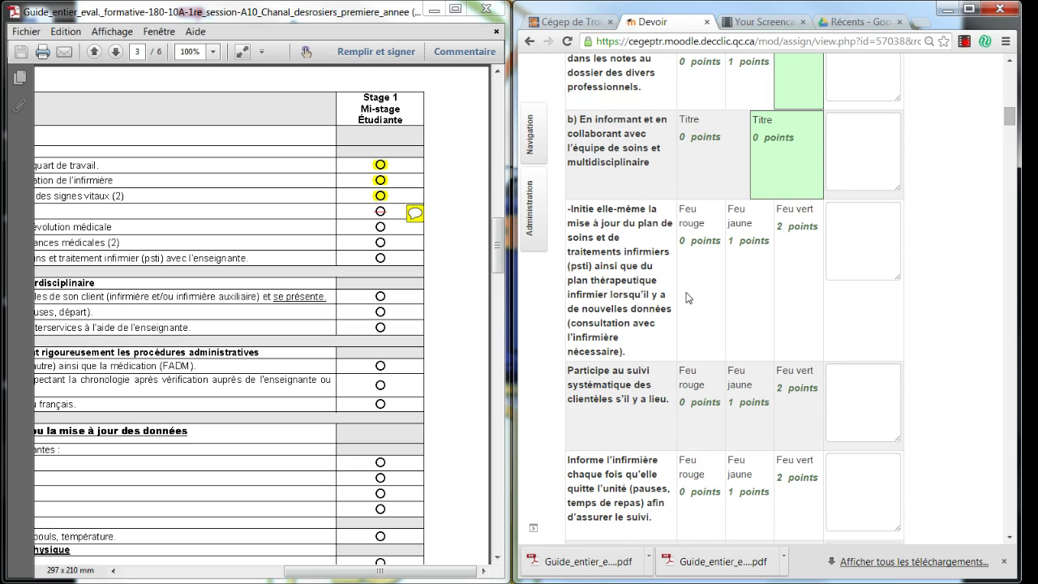
click(769, 268)
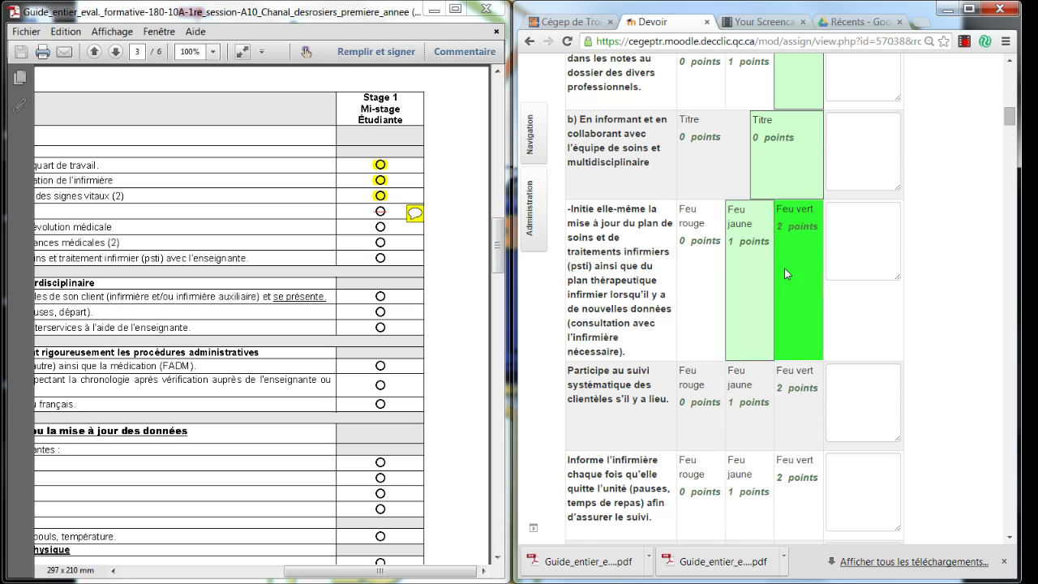
click(852, 244)
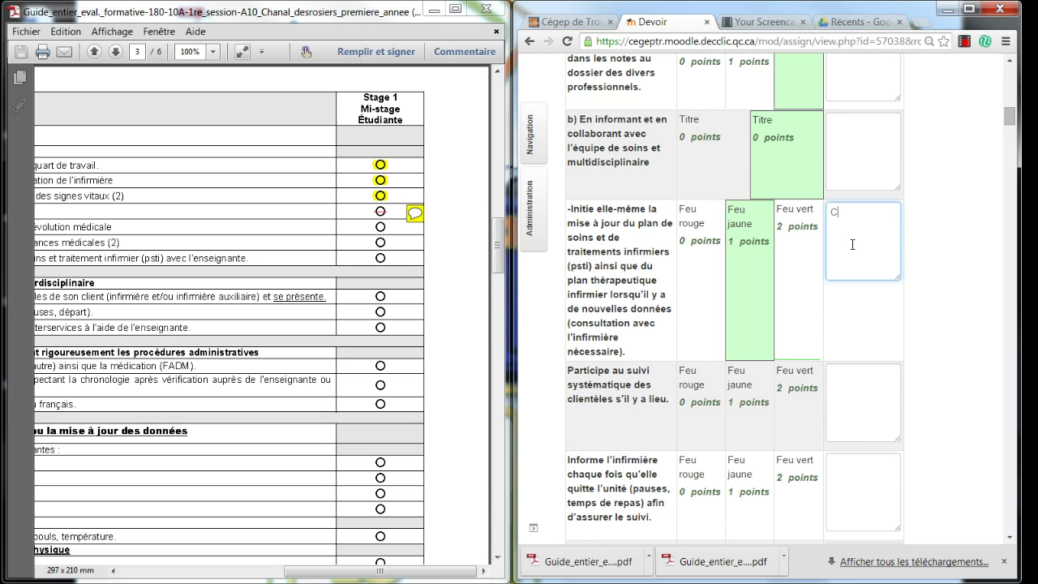
text(Consulte la technicienne jeudi ou vendredi.)
Rate Participe au suivi Feu vert, and Informe l'infirmière, Apporte des données, Démontre des attitudes Feu rouge.
scroll(664, 261, down, 1)
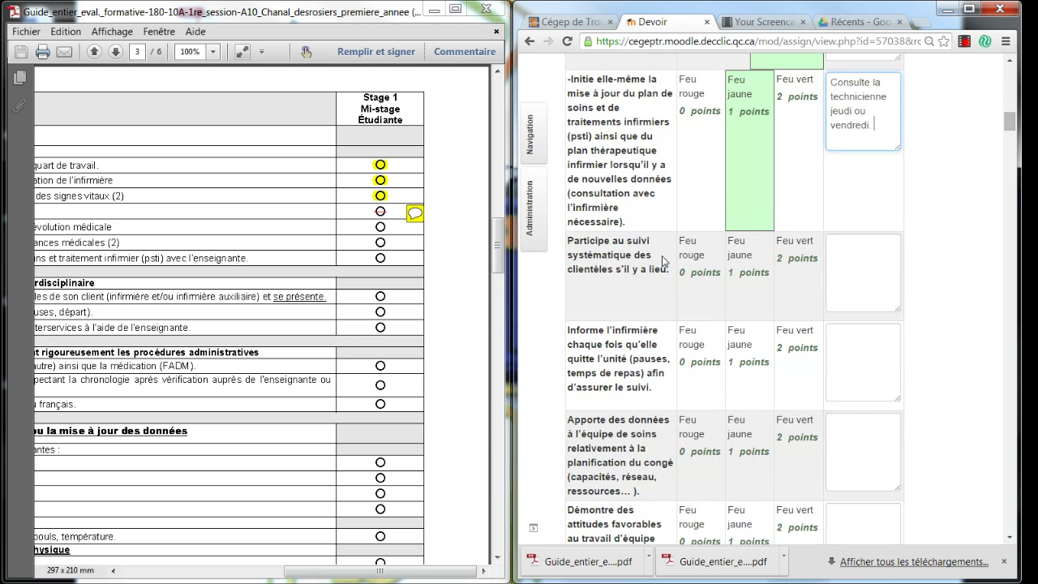
click(810, 267)
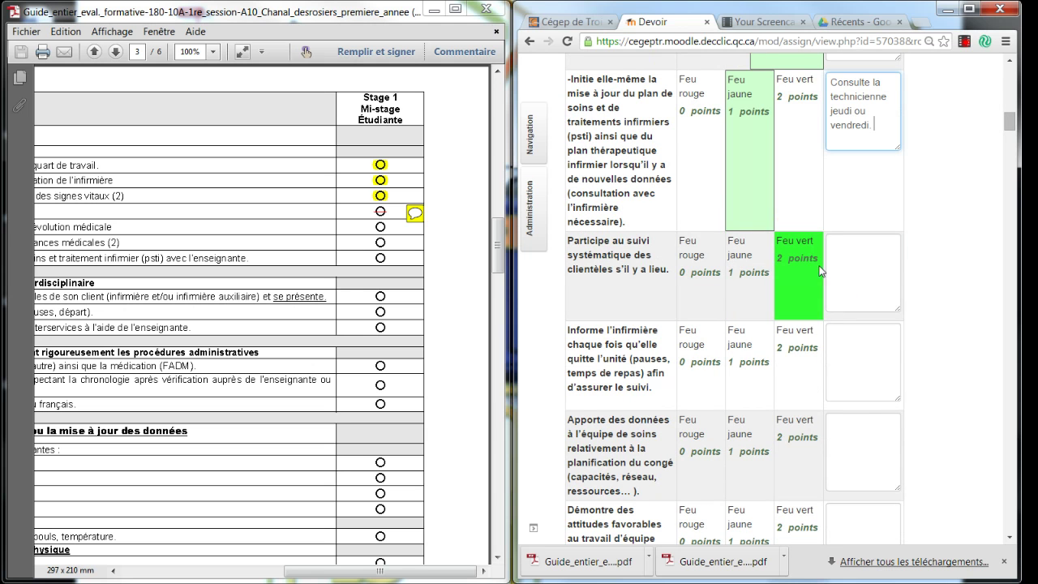
scroll(809, 267, down, 1)
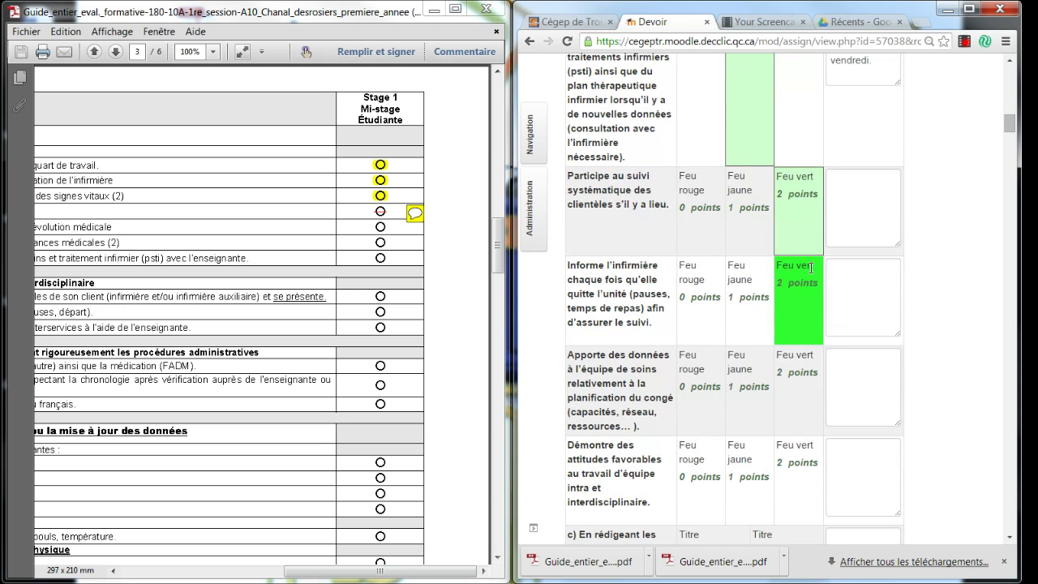
click(713, 317)
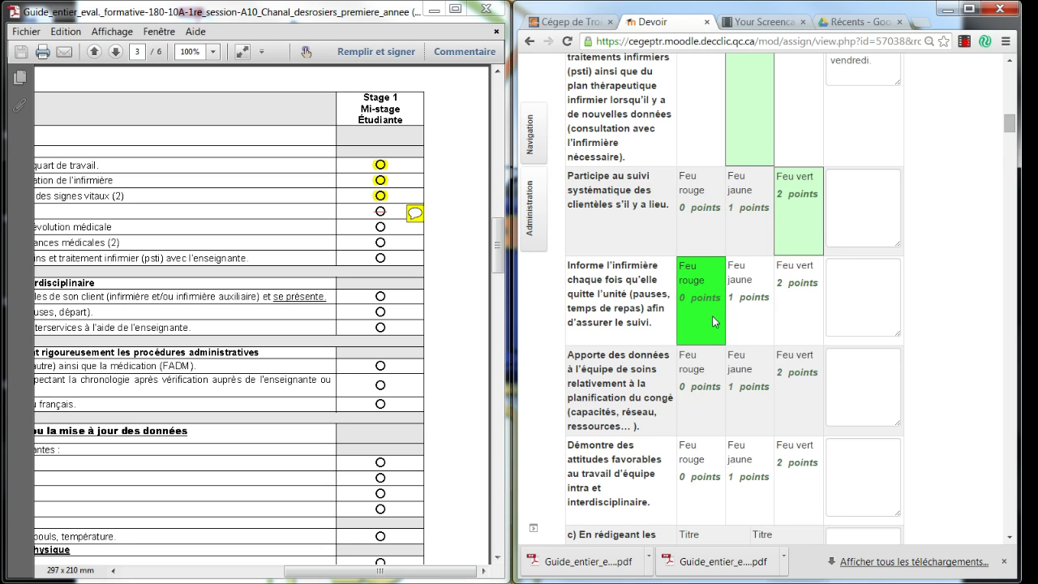
click(714, 389)
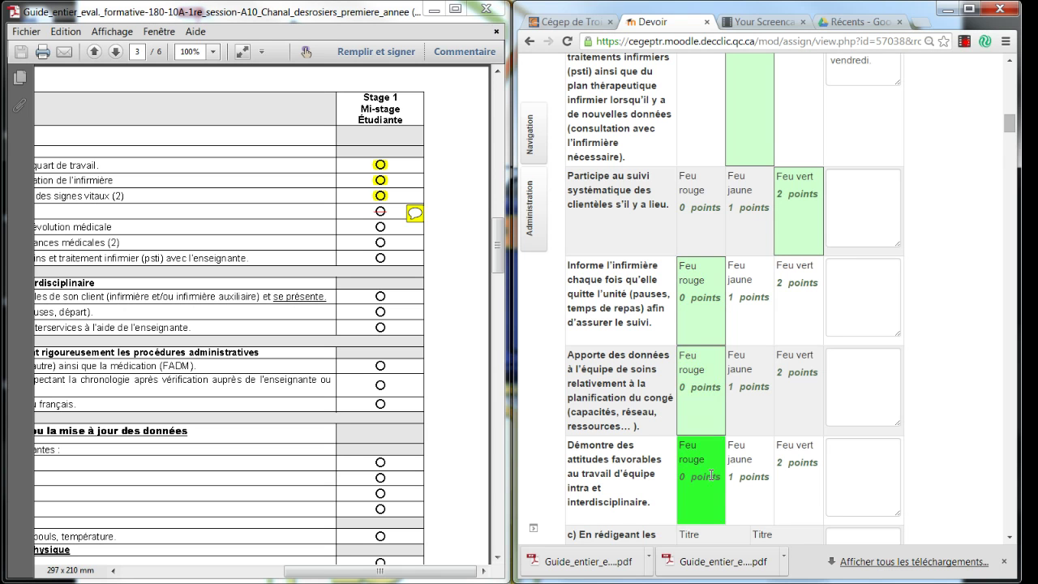
click(711, 475)
scroll(711, 475, down, 3)
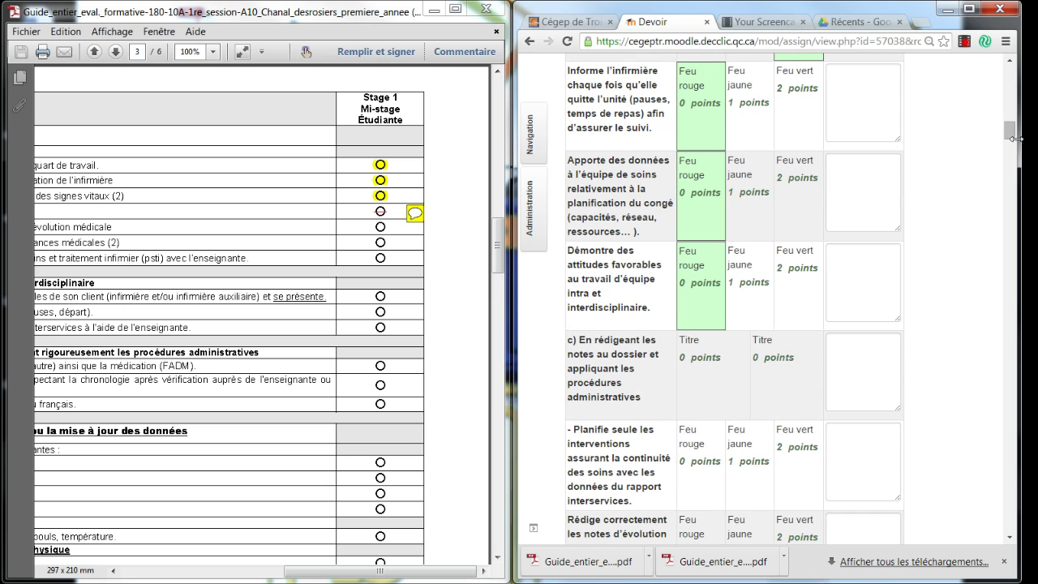
drag(1010, 136, 1004, 509)
Write the feedback 'Viens me rencontrer ce jeudi et apporte ton manuel.' signed 'Nom du prof'.
click(600, 361)
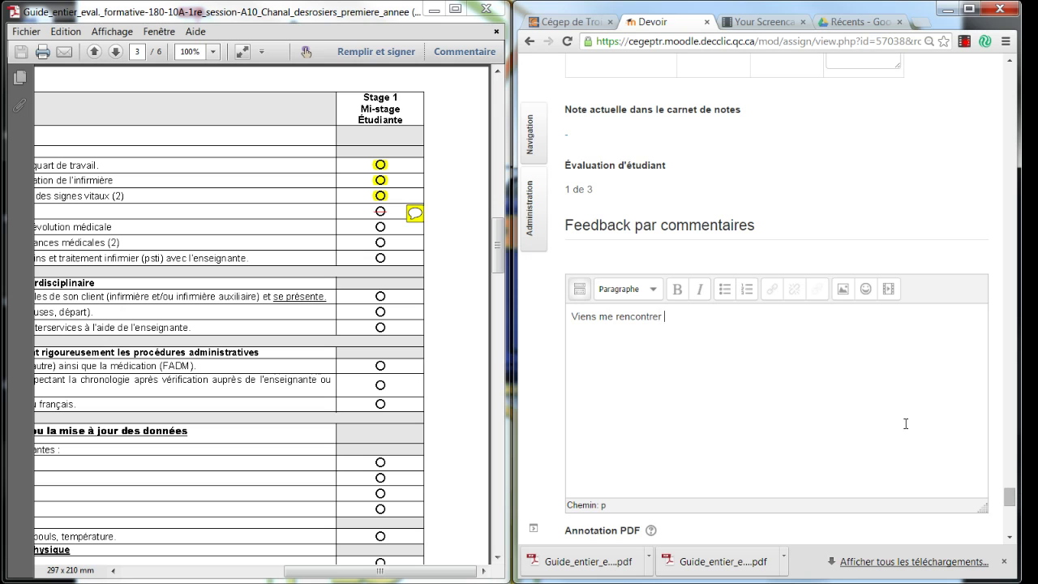
text(et apporte ton manuel )
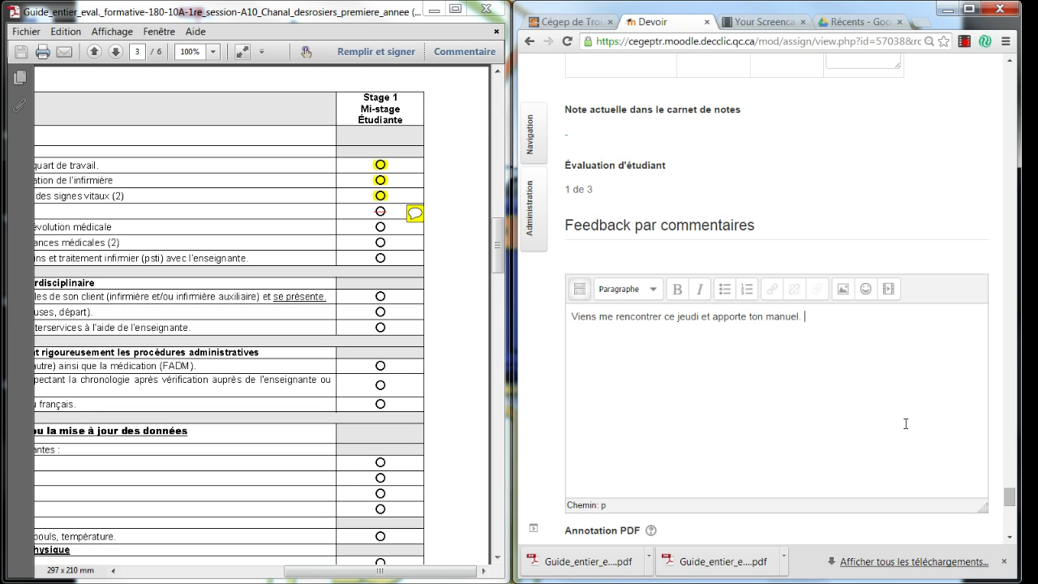
text(Nom du prof)
scroll(1011, 499, down, 2)
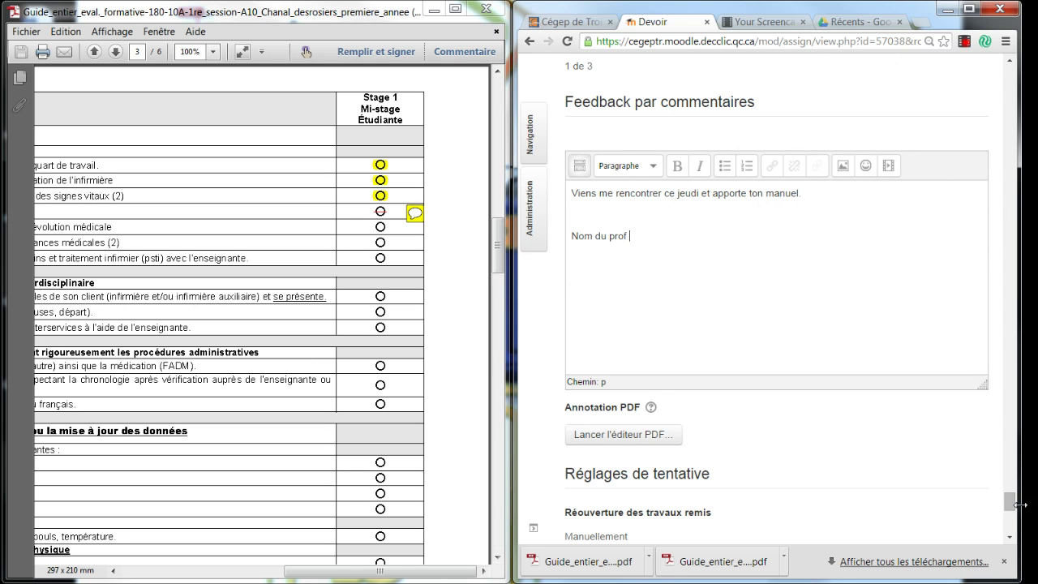
scroll(1012, 519, down, 2)
scroll(1012, 519, down, 4)
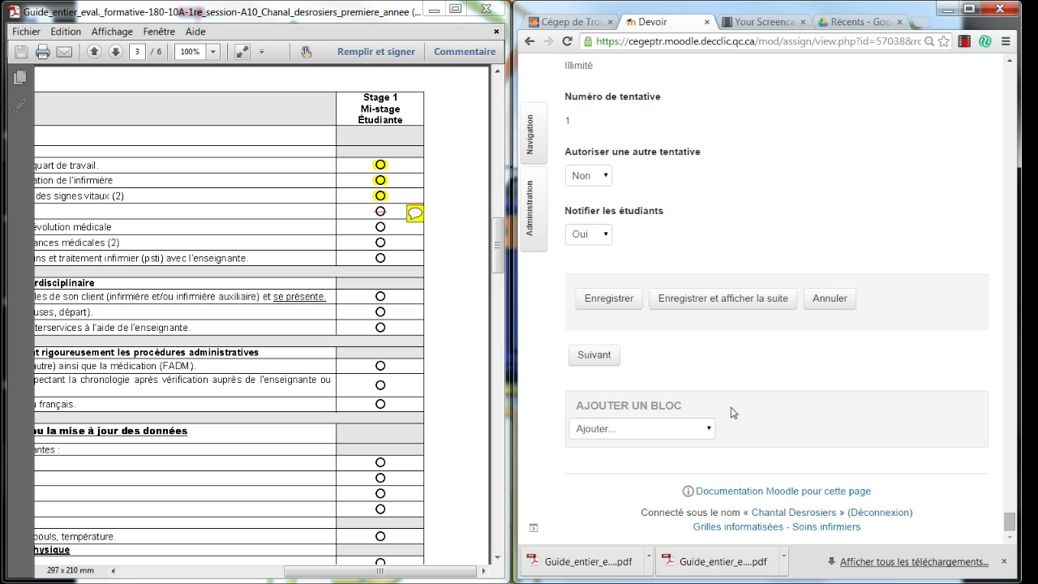
Save with Enregistrer, check the assignment summary, then go to the Grilles informatisées - Soins infirmiers course.
click(602, 304)
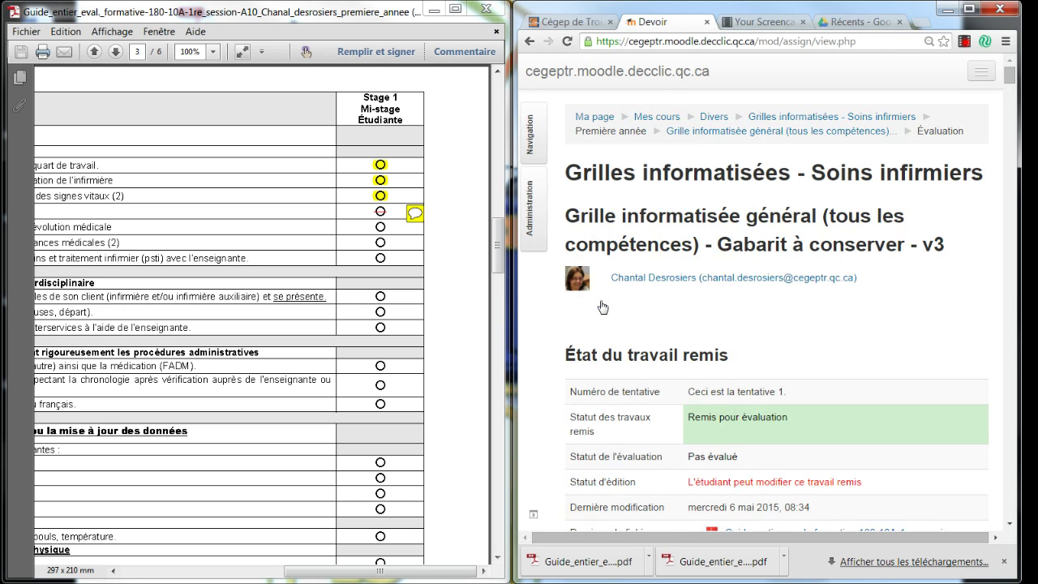
click(720, 134)
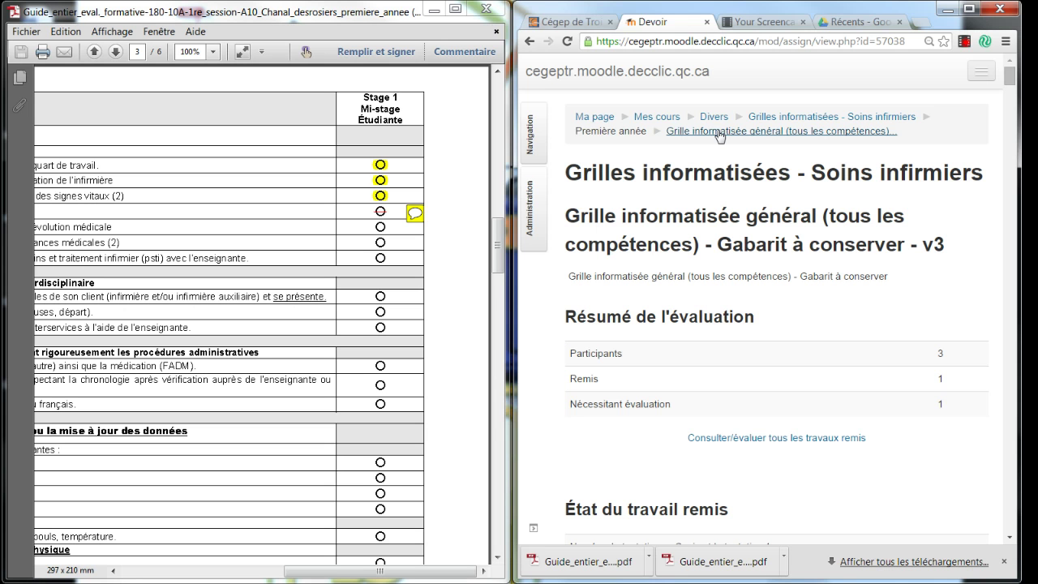
scroll(919, 445, down, 2)
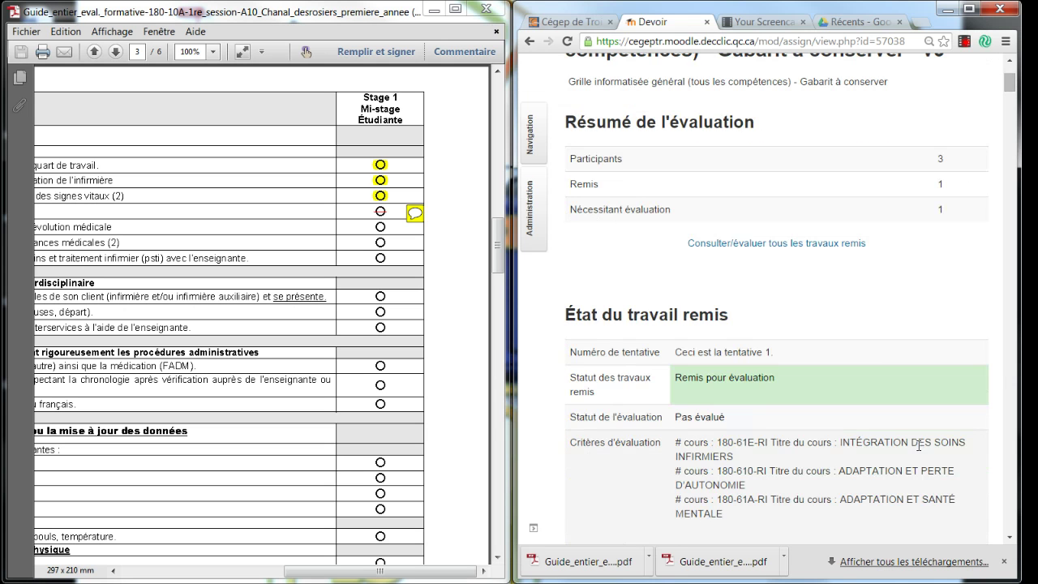
scroll(919, 446, up, 2)
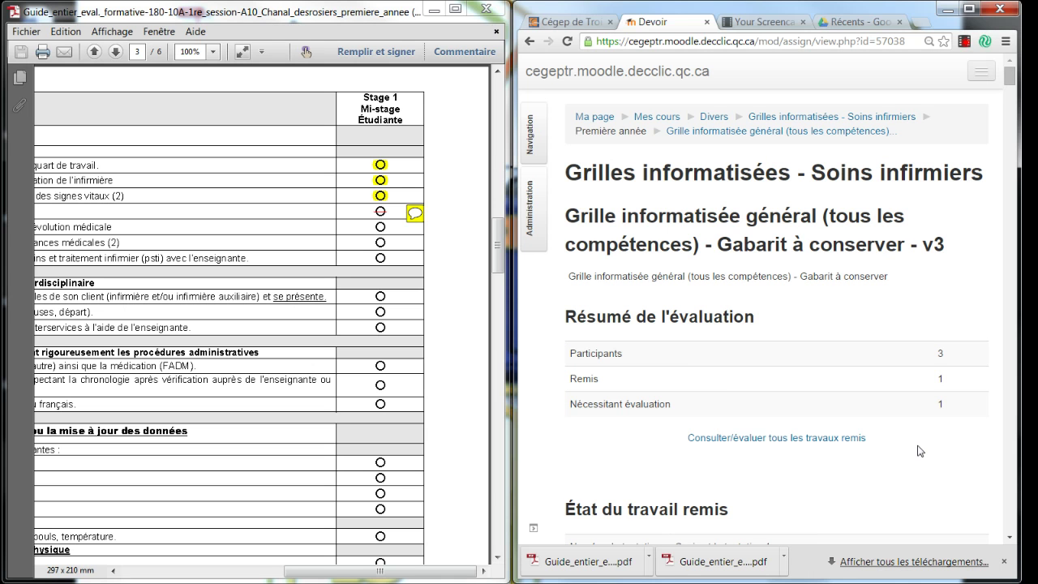
scroll(919, 451, down, 3)
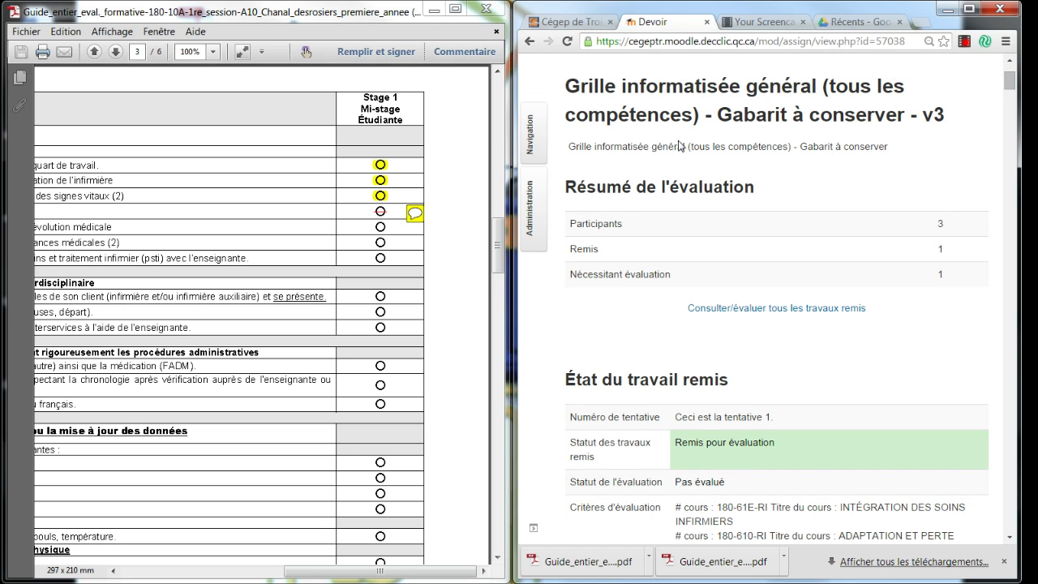
scroll(681, 156, up, 3)
click(795, 116)
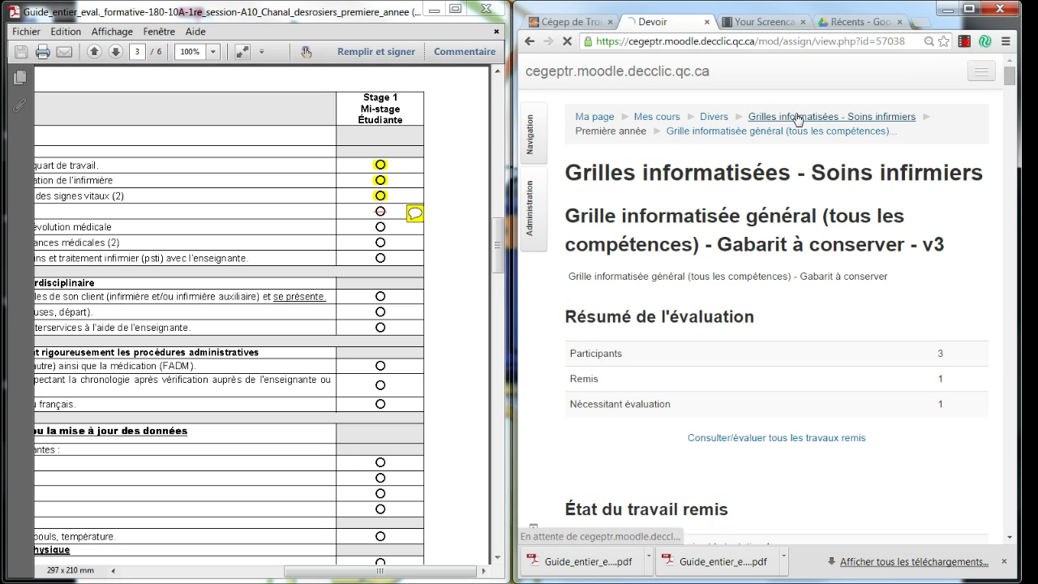